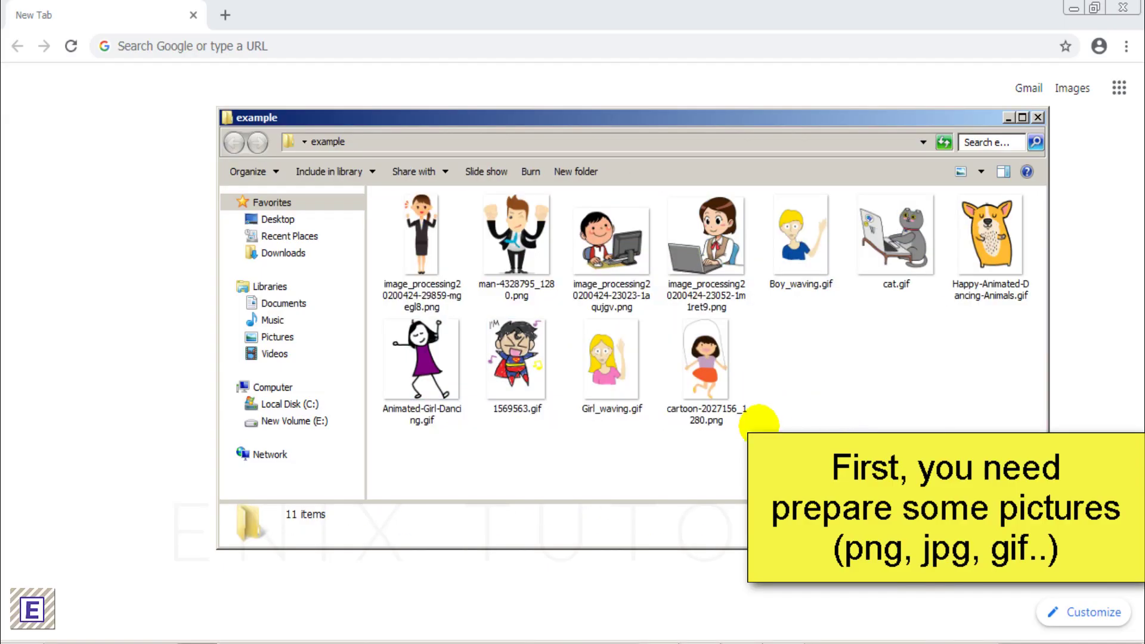
- Search Google Images for "people clipart", restrict the results to GIF type and look at the clipart found
left_click(415, 50)
left_click(413, 77)
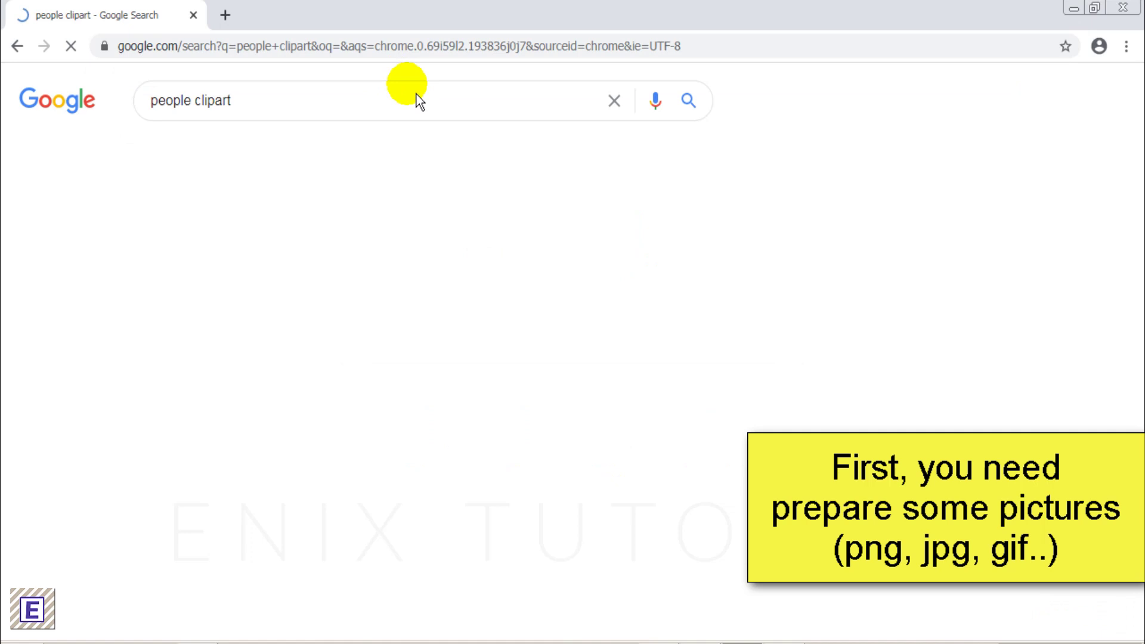
left_click(234, 154)
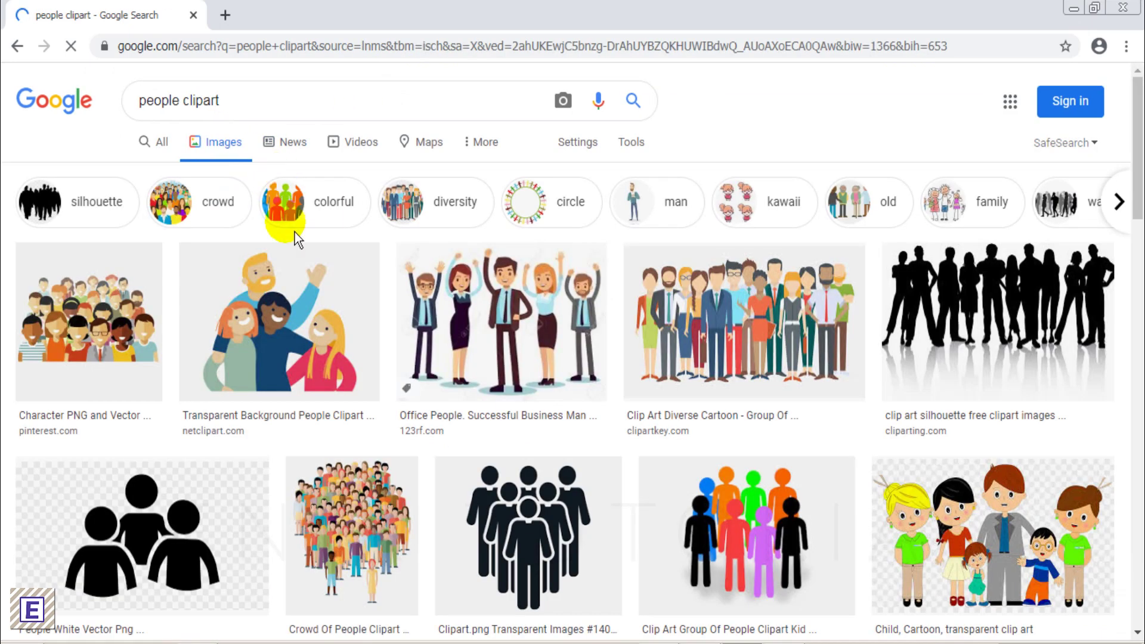
left_click(631, 147)
left_click(250, 174)
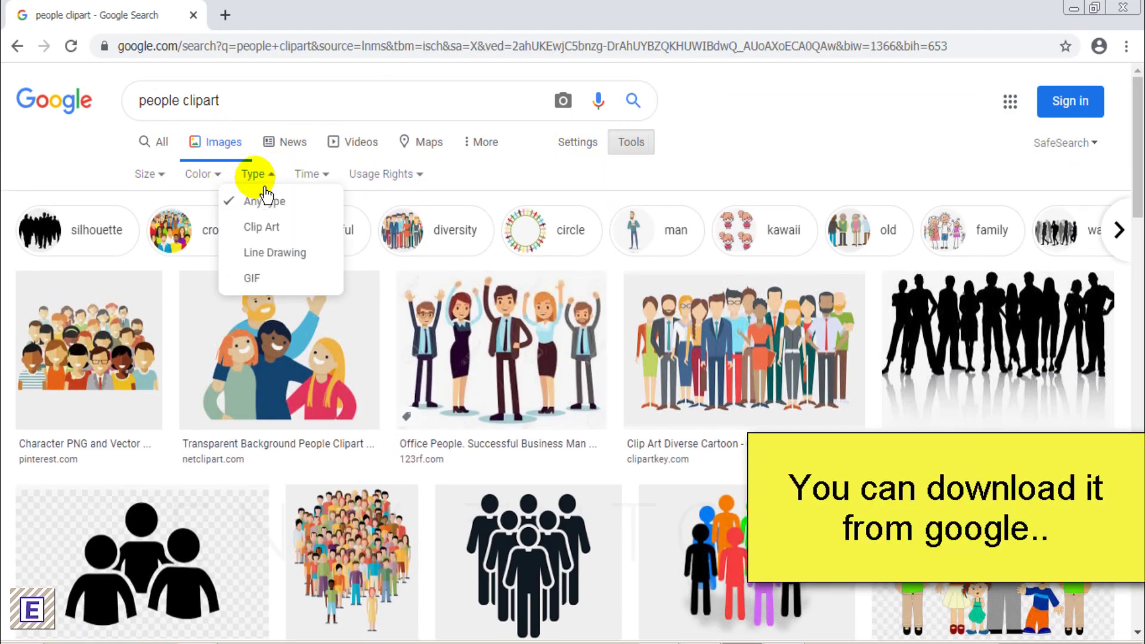
left_click(261, 274)
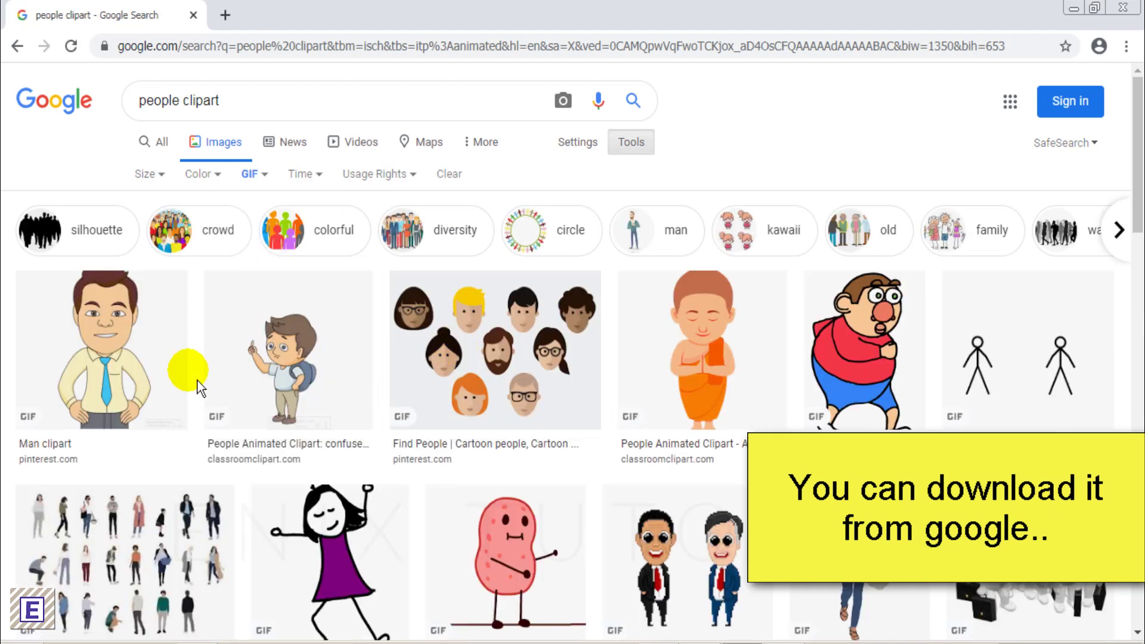
left_click(179, 382)
left_click(671, 103)
left_click(358, 352)
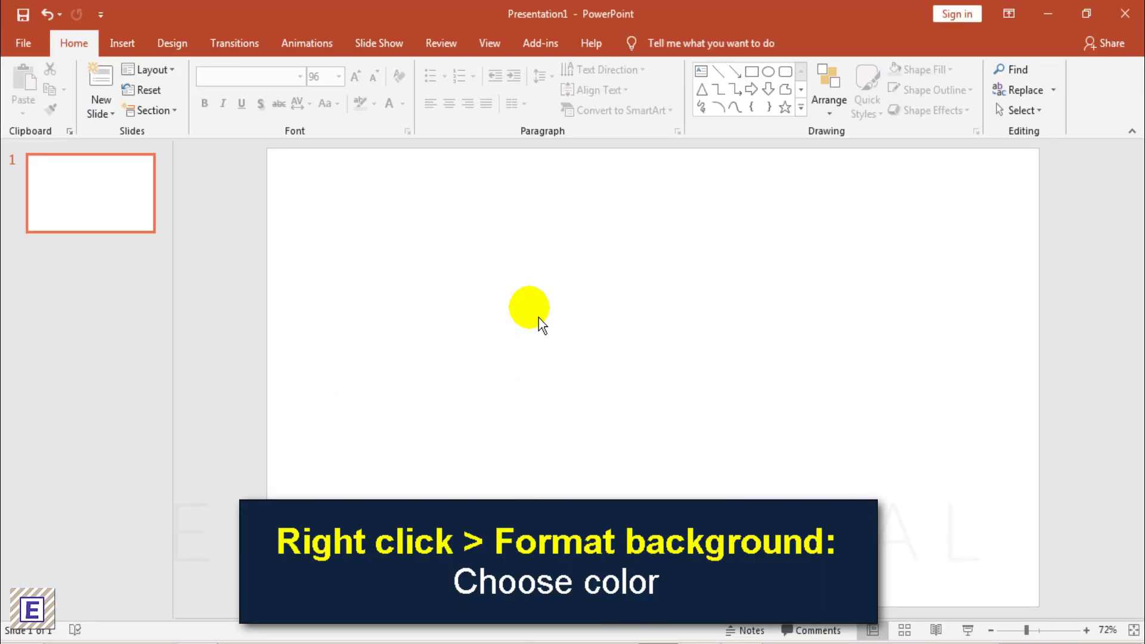
- Switch to PowerPoint and fill the blank slide's background with the solid standard purple
right_click(555, 208)
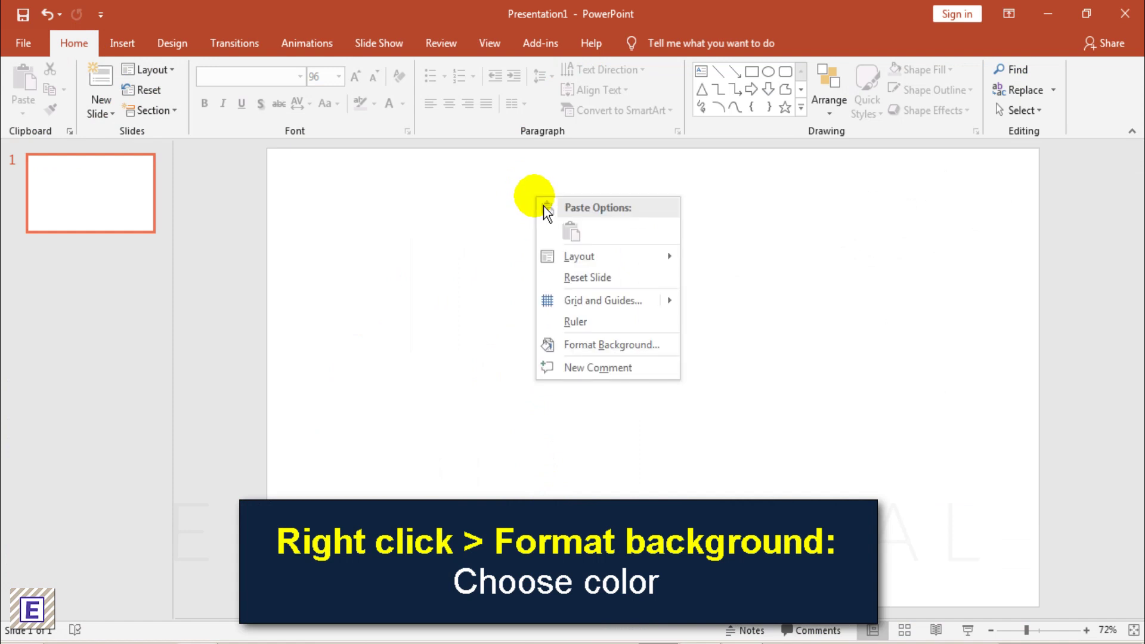
left_click(599, 352)
left_click(1112, 376)
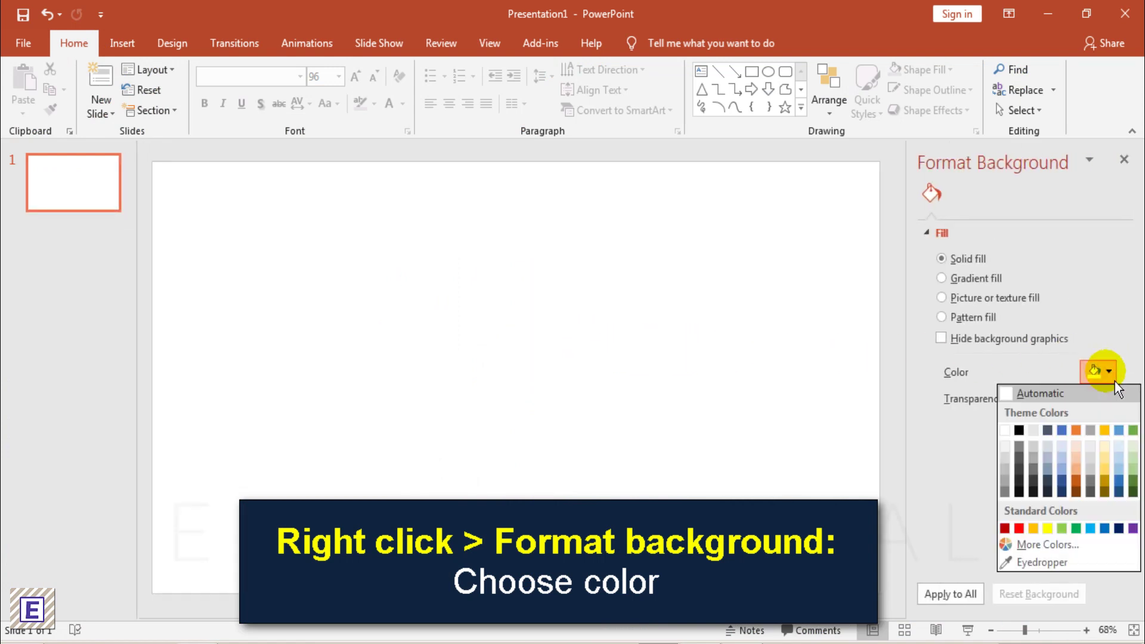
left_click(1133, 528)
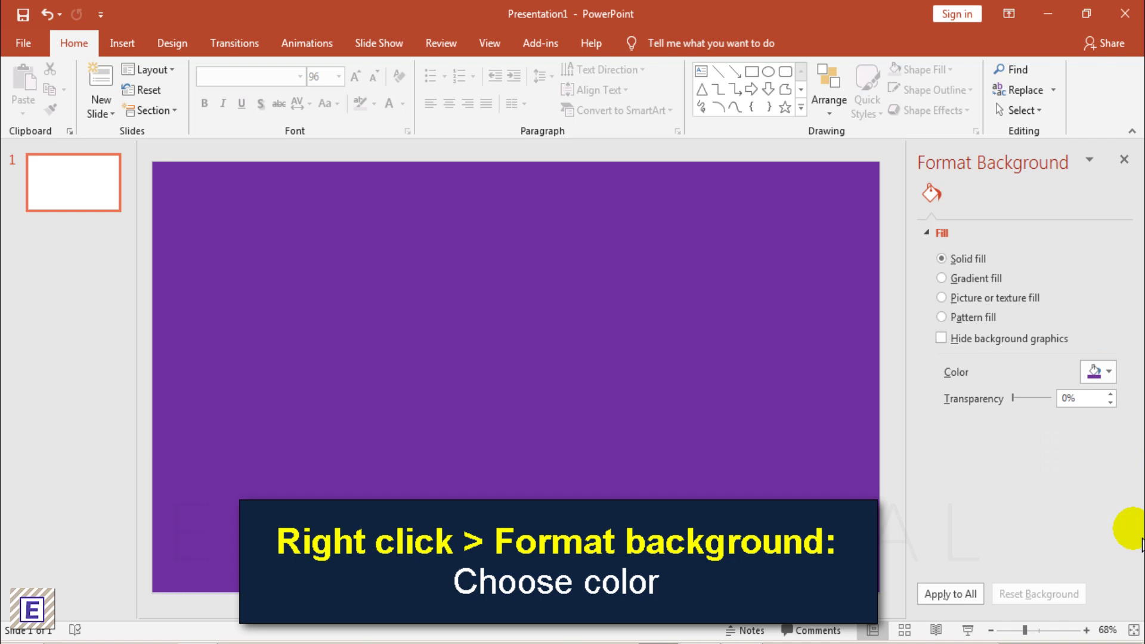
left_click(1125, 159)
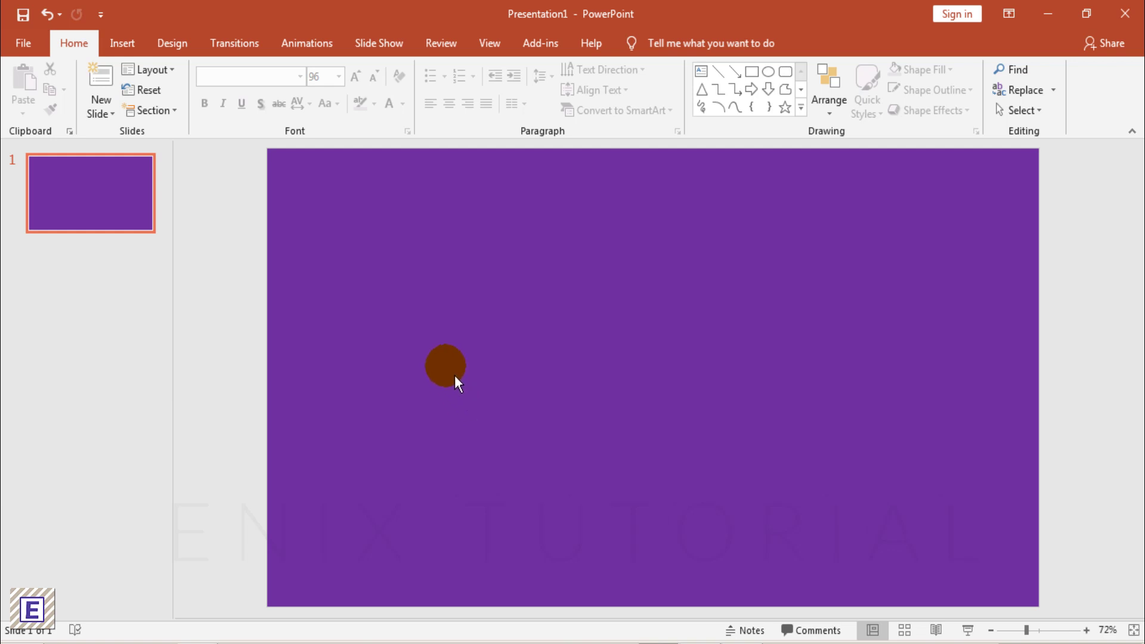
- Insert the picture Girl_waving.gif from the example folder onto the purple slide
left_click(126, 52)
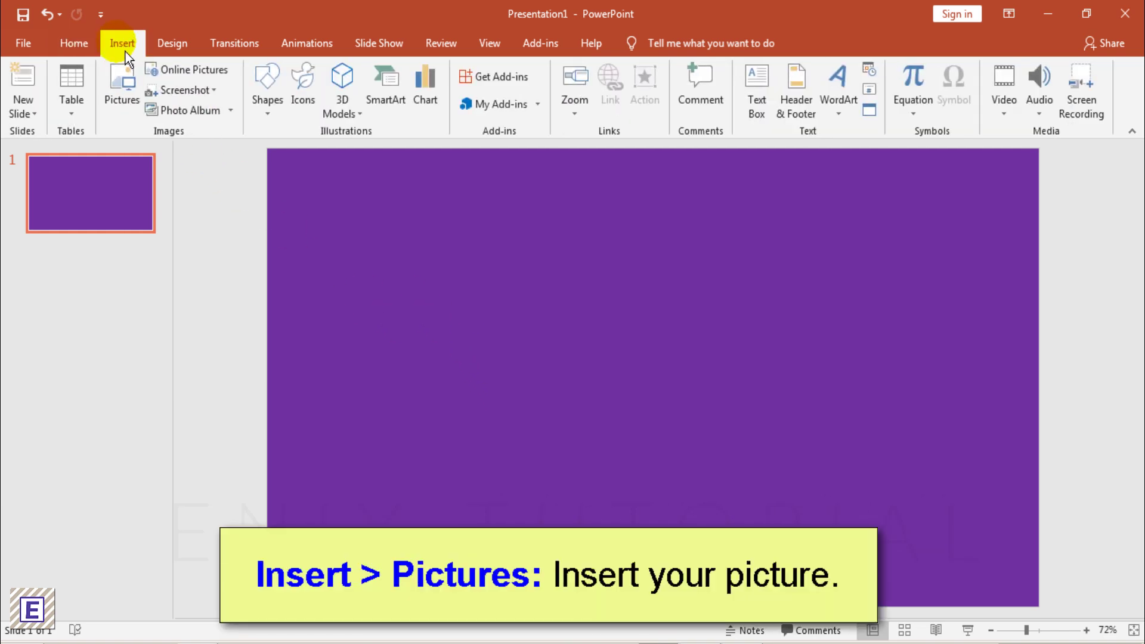
left_click(134, 91)
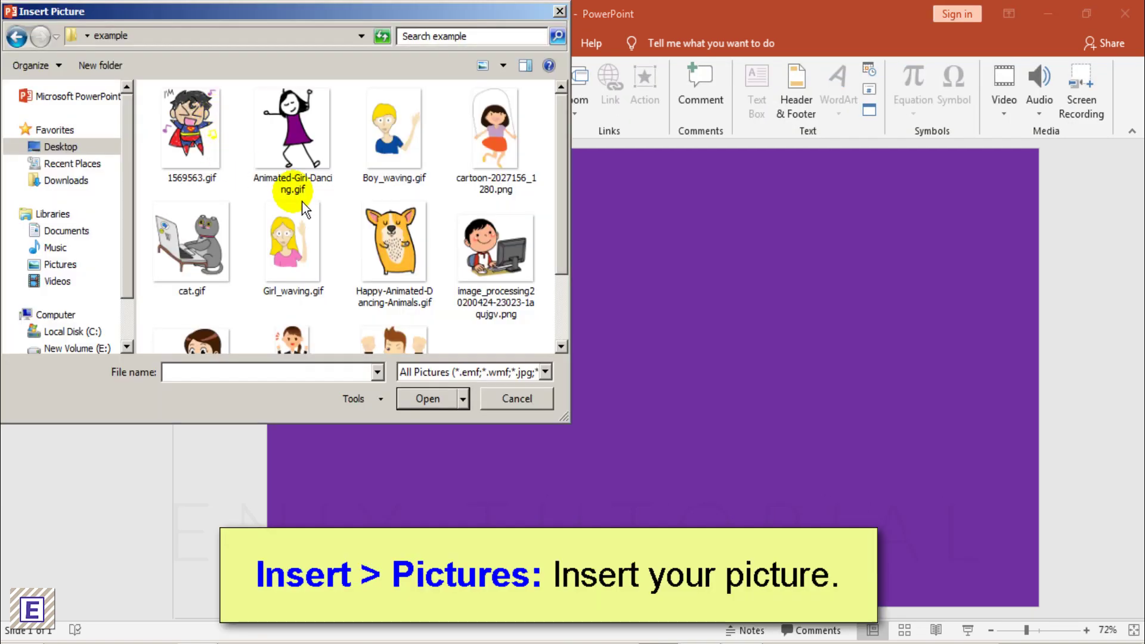
mouse_move(568, 181)
left_mouse_down()
mouse_move(570, 258)
mouse_move(571, 188)
left_mouse_up()
left_click(302, 252)
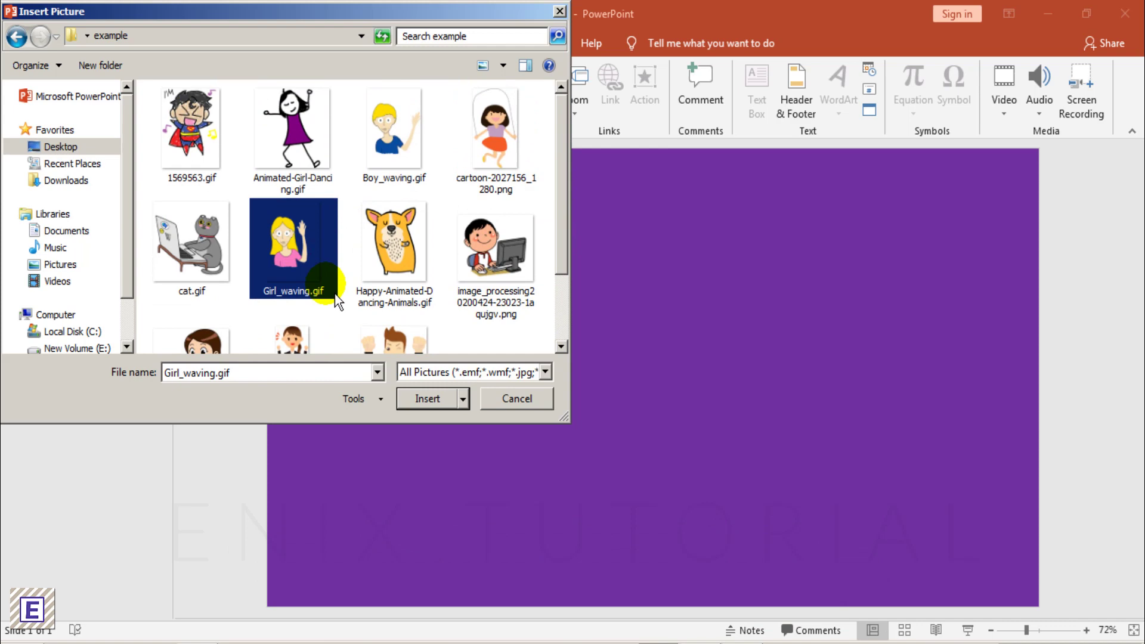
left_click(431, 408)
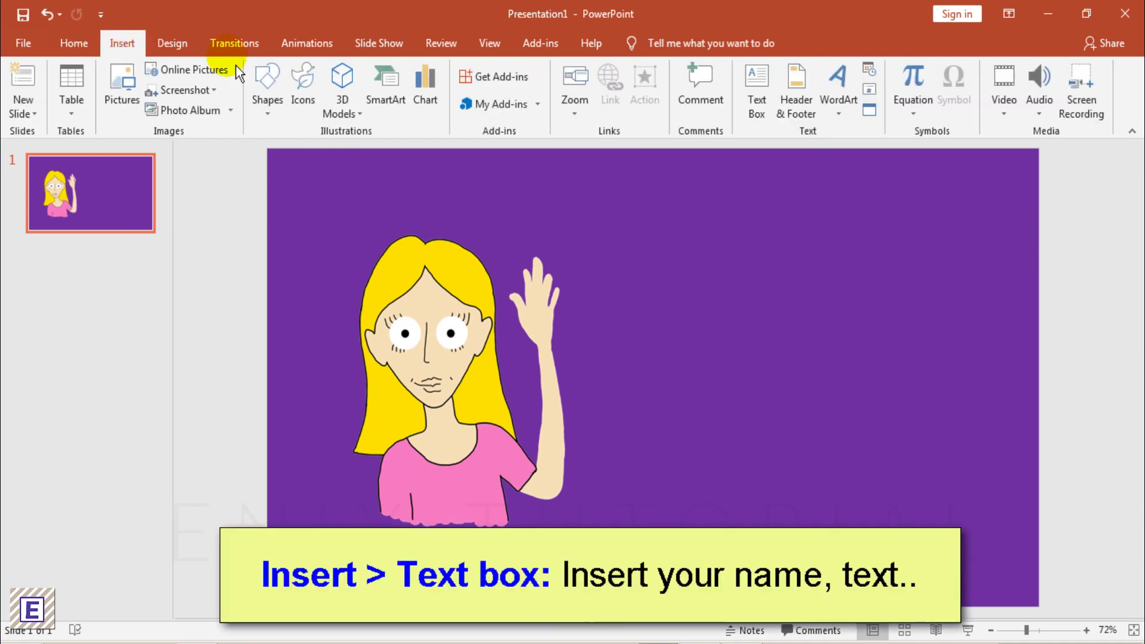
- Add a text box reading "HELLO" beside the waving girl, formatted in white Jokerman at size 96
left_click_drag(653, 259, 934, 358)
type("HELLO")
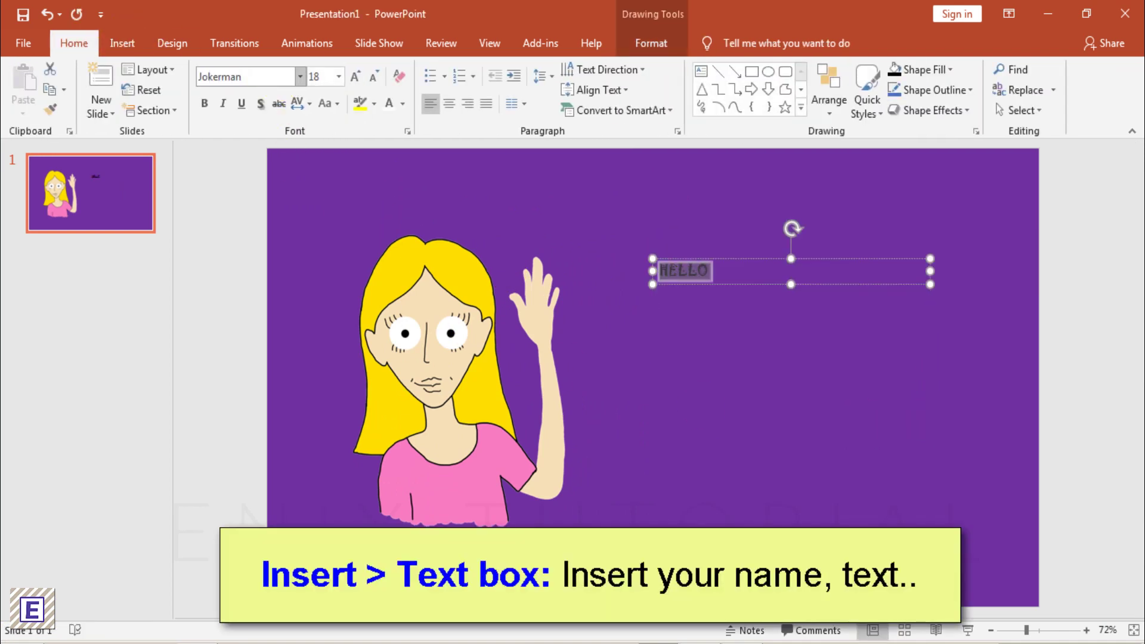
left_click(338, 76)
left_click(327, 465)
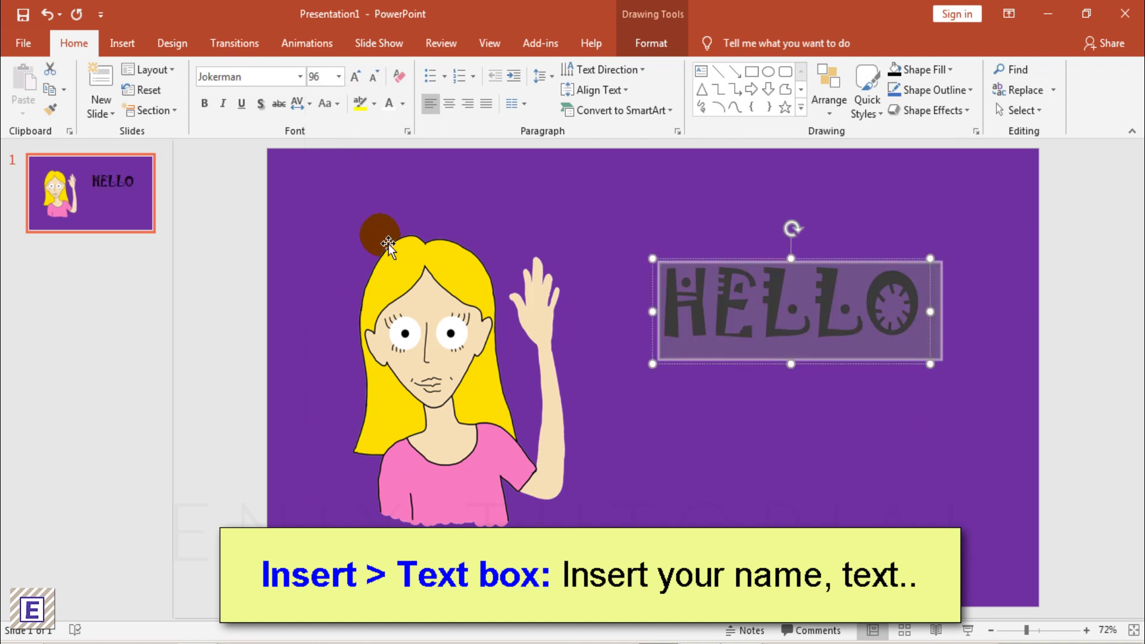
left_click(653, 312)
left_click_drag(770, 371, 767, 388)
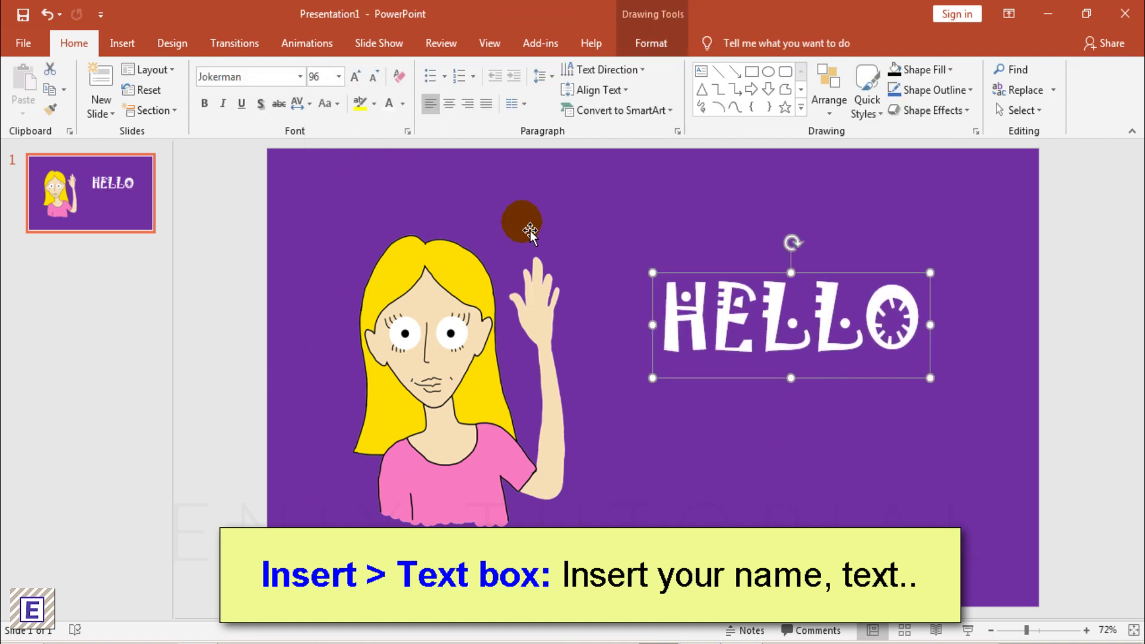
- Add a white Montserrat text box at size 60 below HELLO reading "My name is (Your name)", and preview the slide show
left_click(122, 42)
left_click(758, 89)
left_click_drag(642, 392, 959, 450)
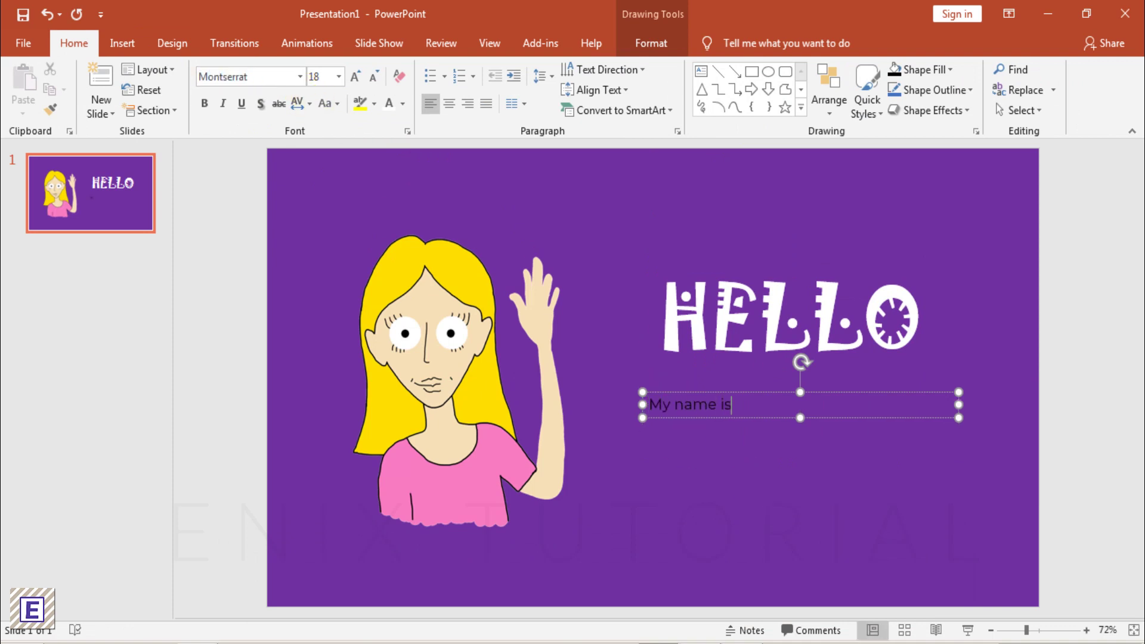
type("My name is (Your name)")
key("ctrl+a")
left_click(338, 76)
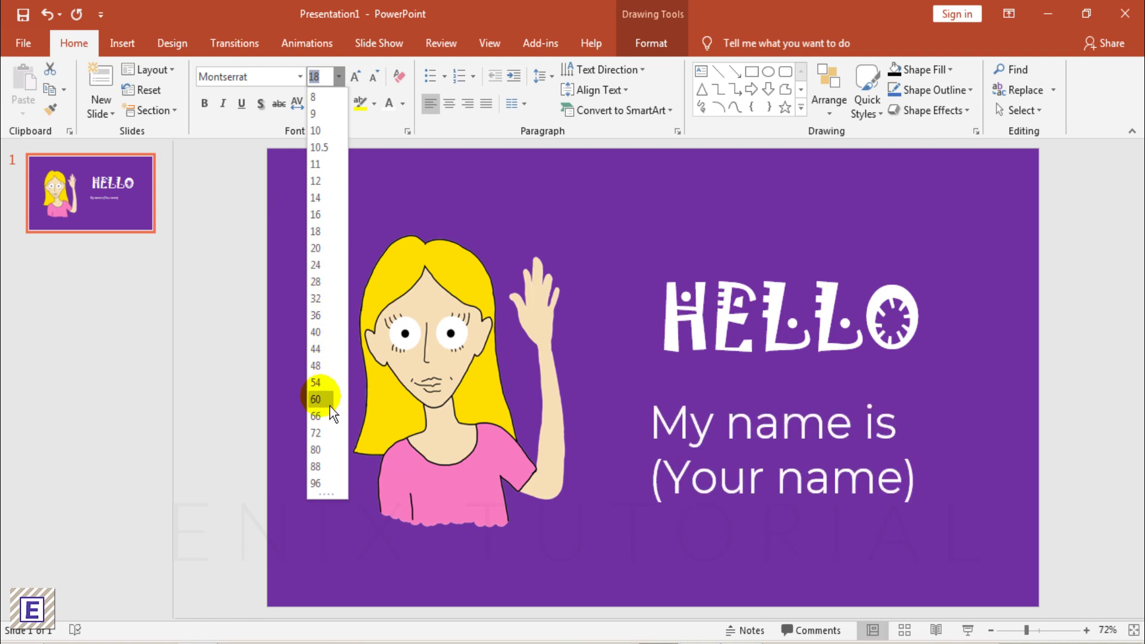
left_click(331, 403)
left_click_drag(765, 532, 763, 500)
left_click(829, 550)
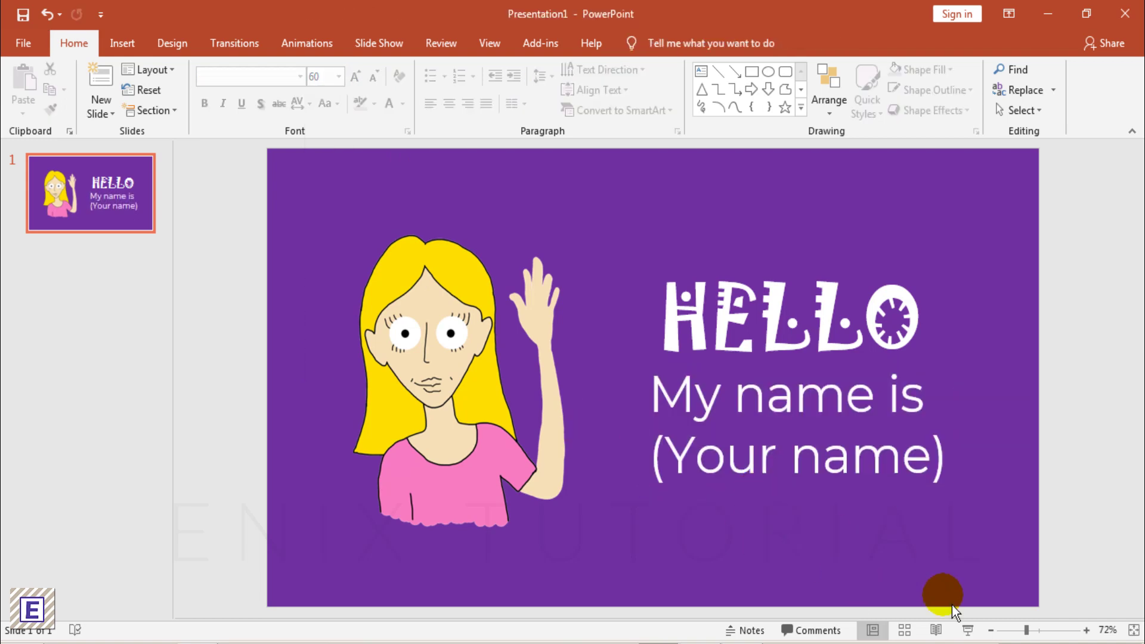
left_click(967, 630)
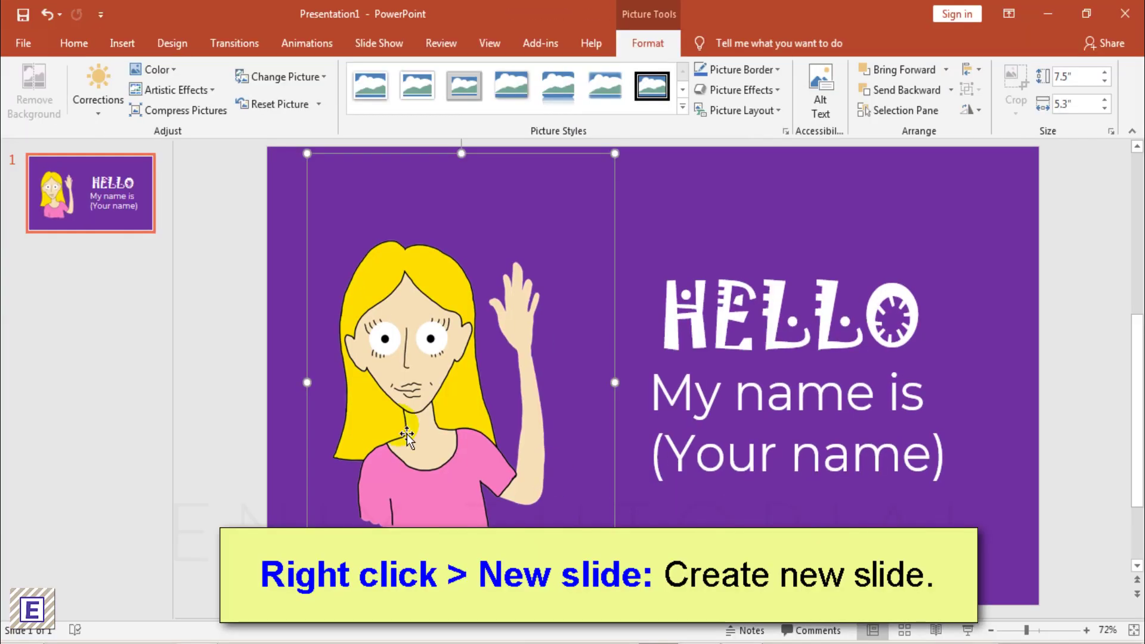
- Add a new slide after the first one and delete all its placeholders
right_click(107, 319)
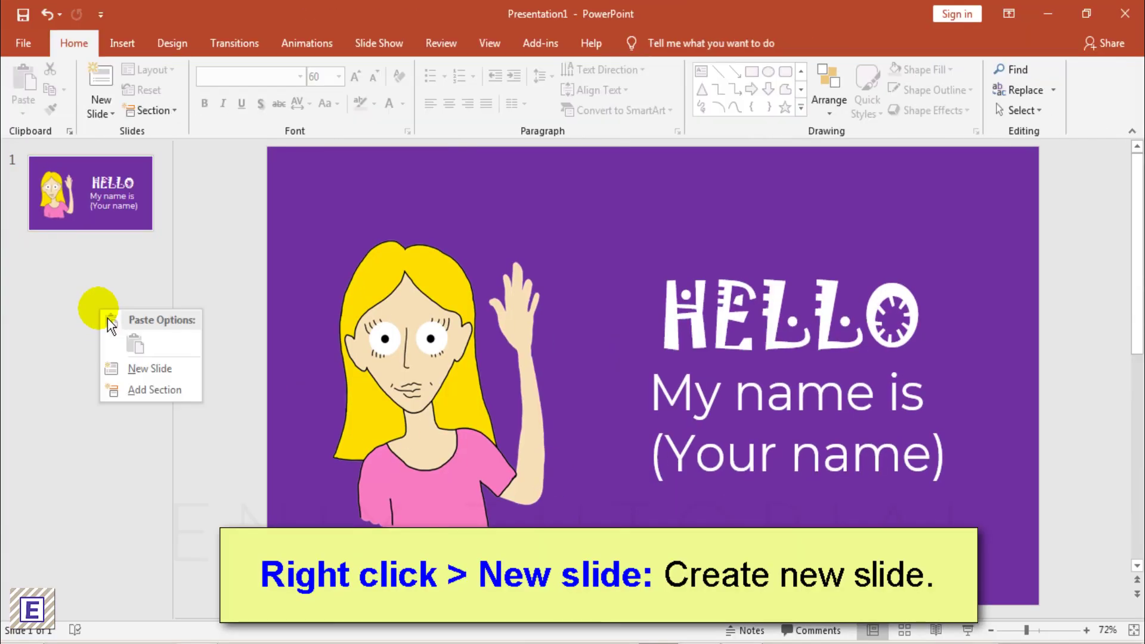
left_click(139, 368)
left_click_drag(258, 157, 1020, 595)
key("Delete")
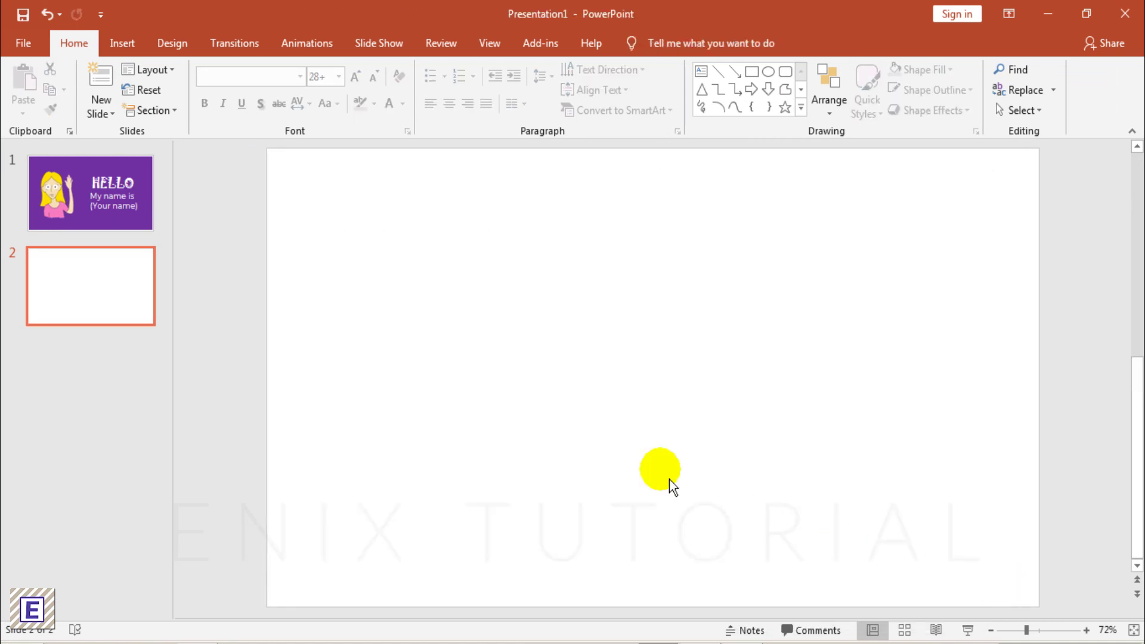
- Fill the second slide's background with a custom solid light blue
right_click(430, 240)
left_click(471, 388)
left_click(1099, 371)
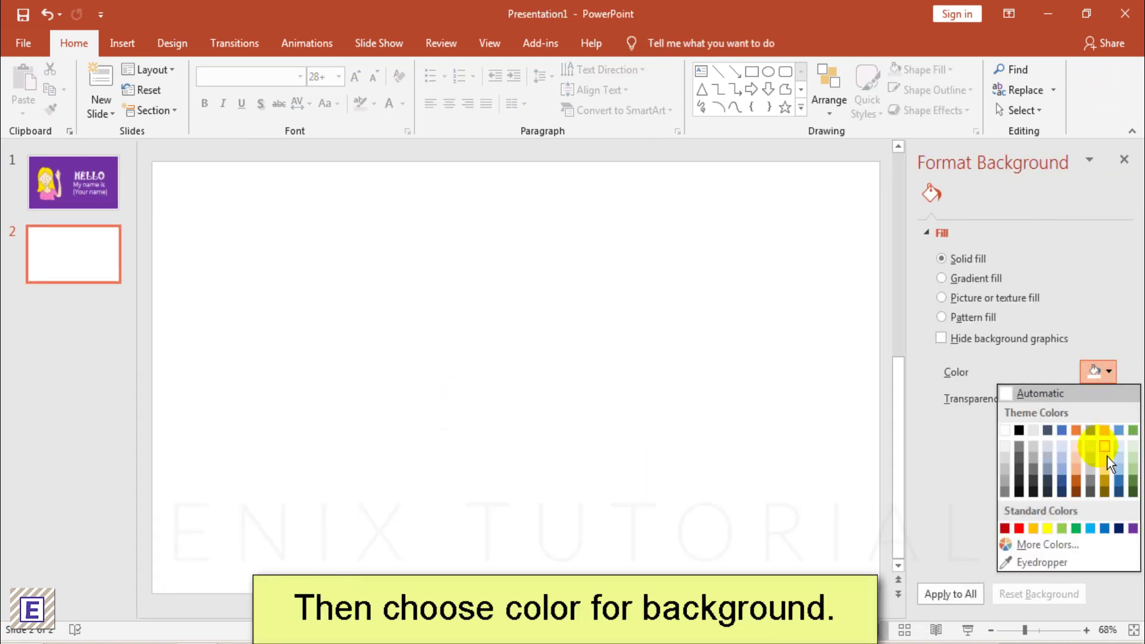
left_click(1105, 529)
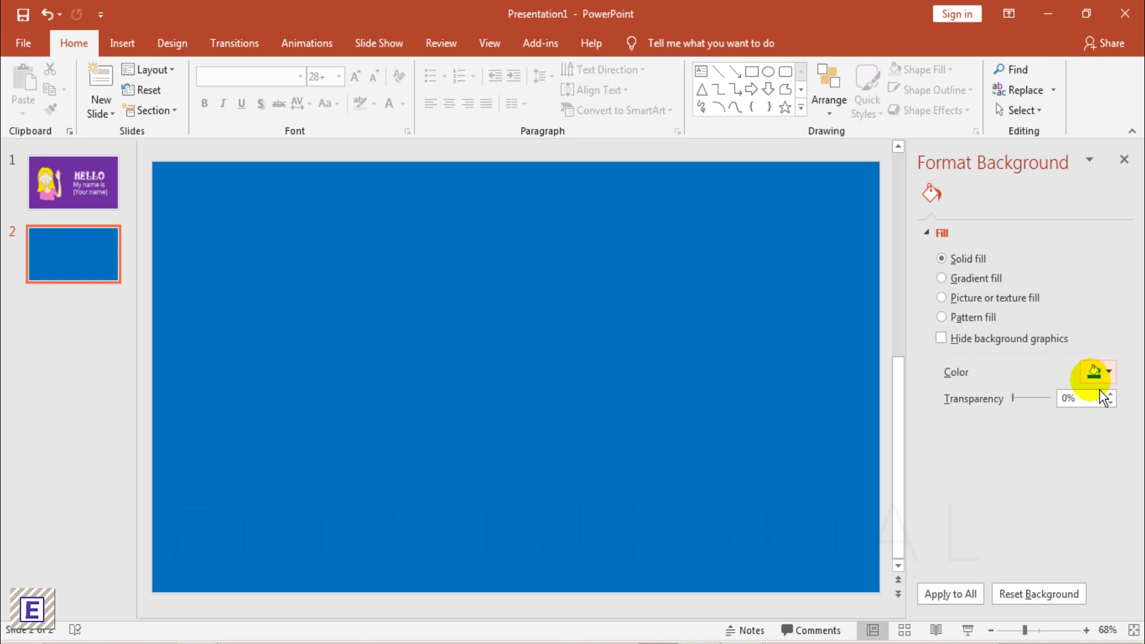
left_click(1100, 373)
left_click(1065, 539)
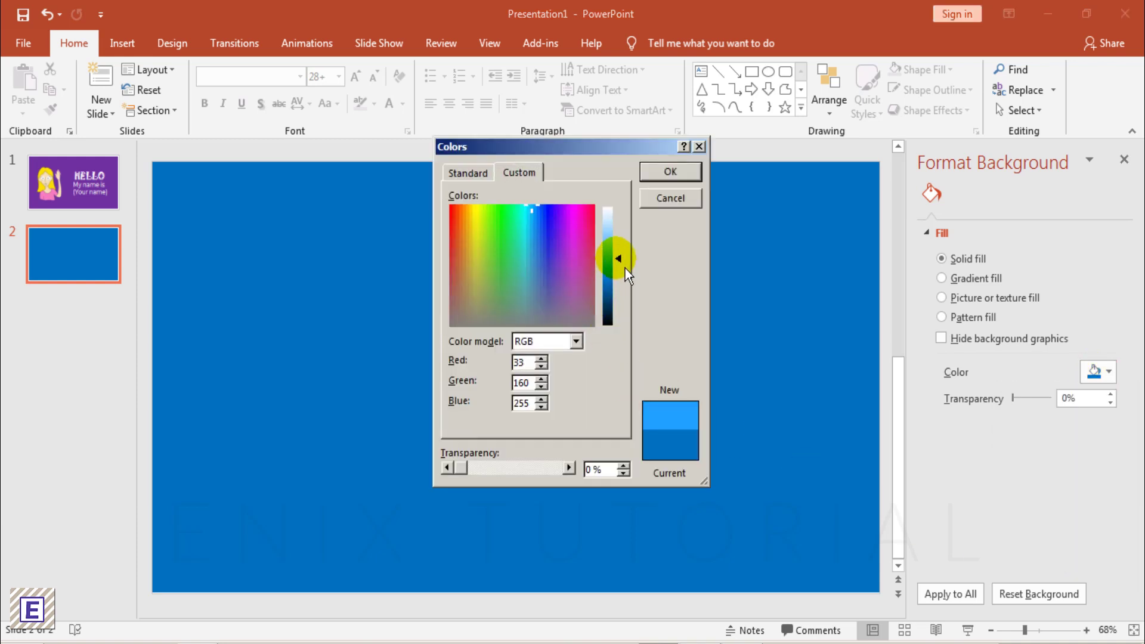
left_click_drag(536, 221, 542, 235)
left_click(671, 171)
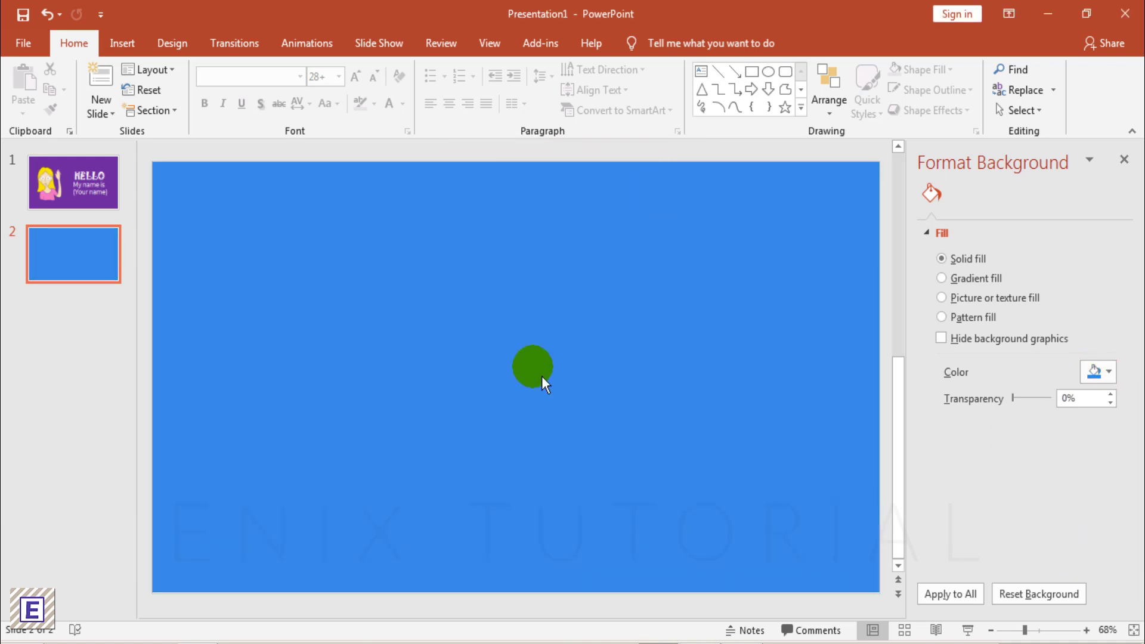
- Add a centered text box on the blue slide reading "You can call me (Your name)" in white Montserrat at size 54
left_click(123, 43)
left_click(757, 97)
left_click_drag(268, 281, 694, 409)
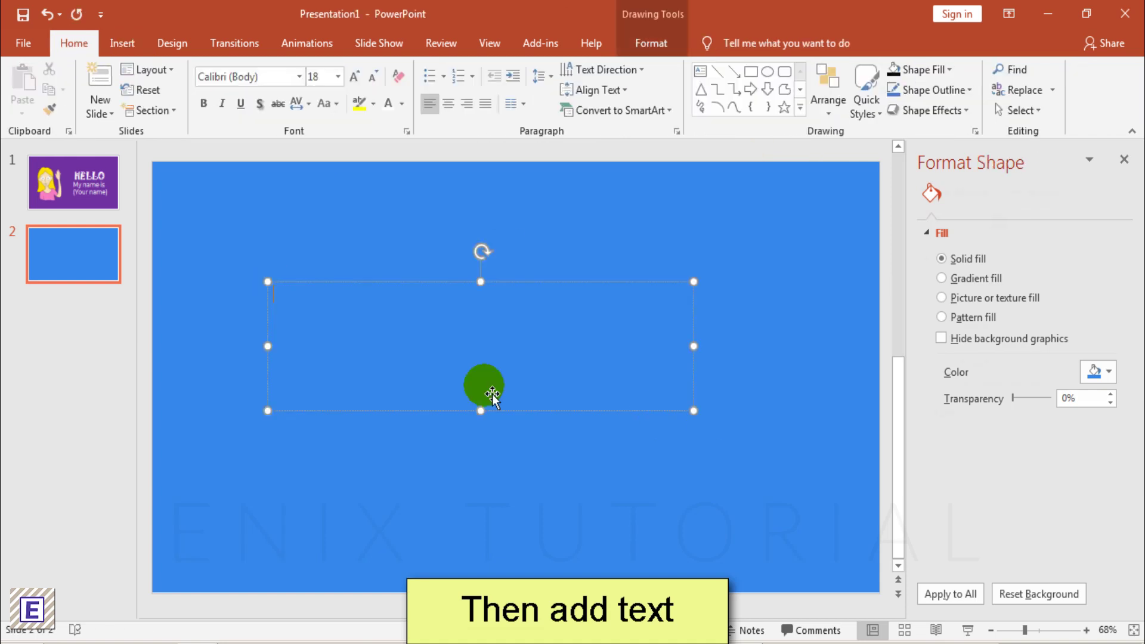
left_click(338, 76)
left_click(322, 345)
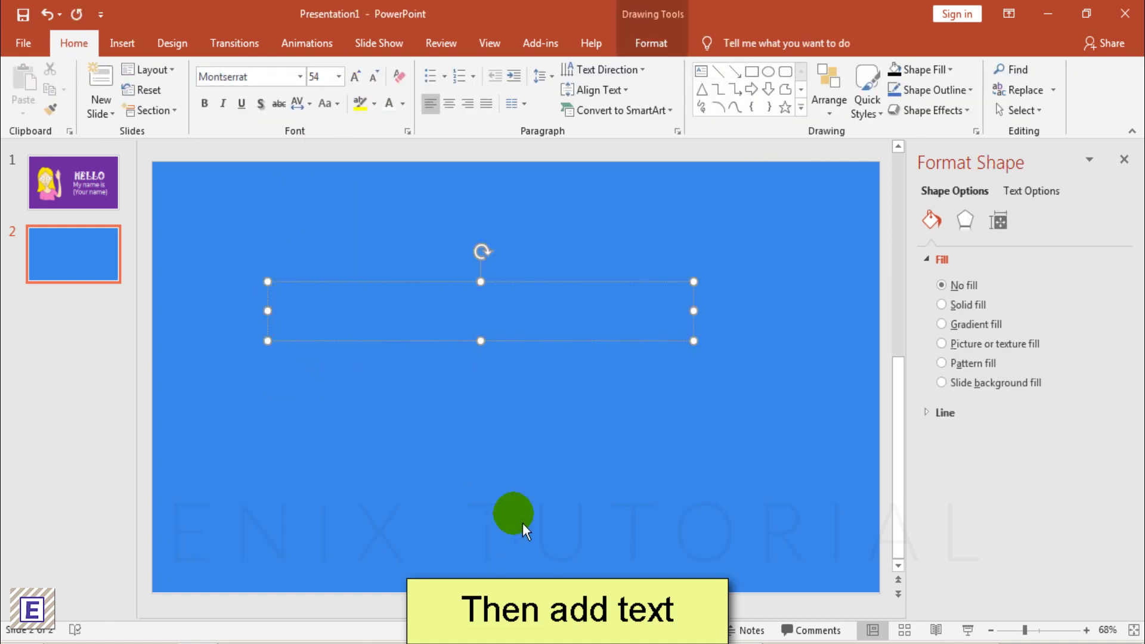
type("You can call me (Your name")
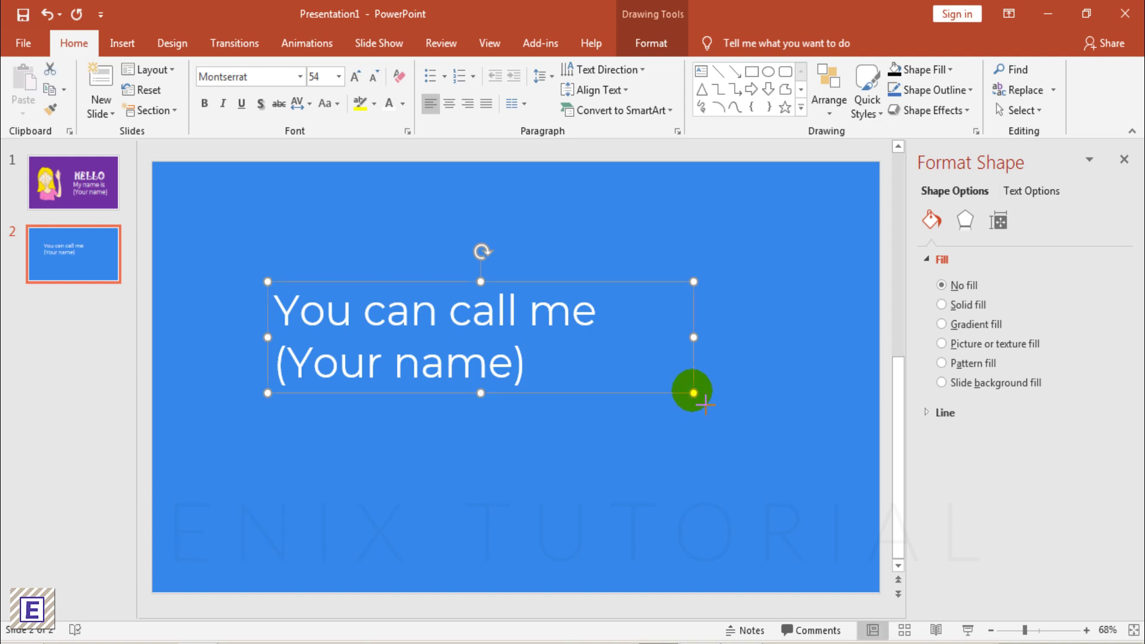
left_click_drag(693, 393, 622, 393)
left_click_drag(534, 393, 605, 409)
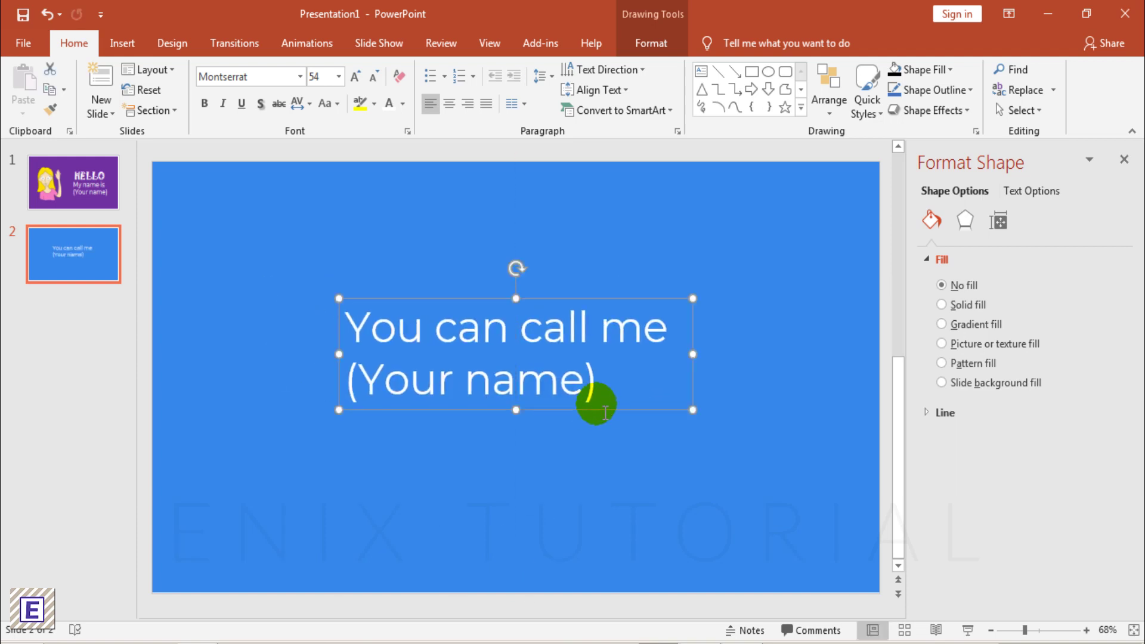
- Duplicate the second slide, replace the copy's text with the birth date, then narrow the text box and move it toward the slide's center
right_click(95, 273)
left_click(137, 397)
triple_click(413, 376)
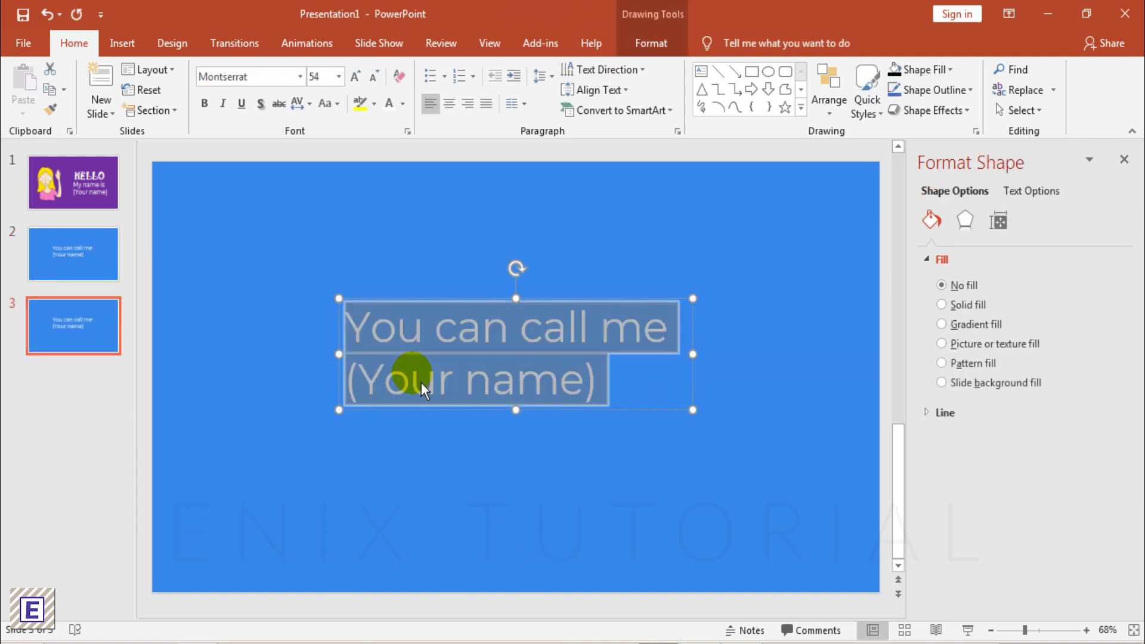
type("19/11/1991")
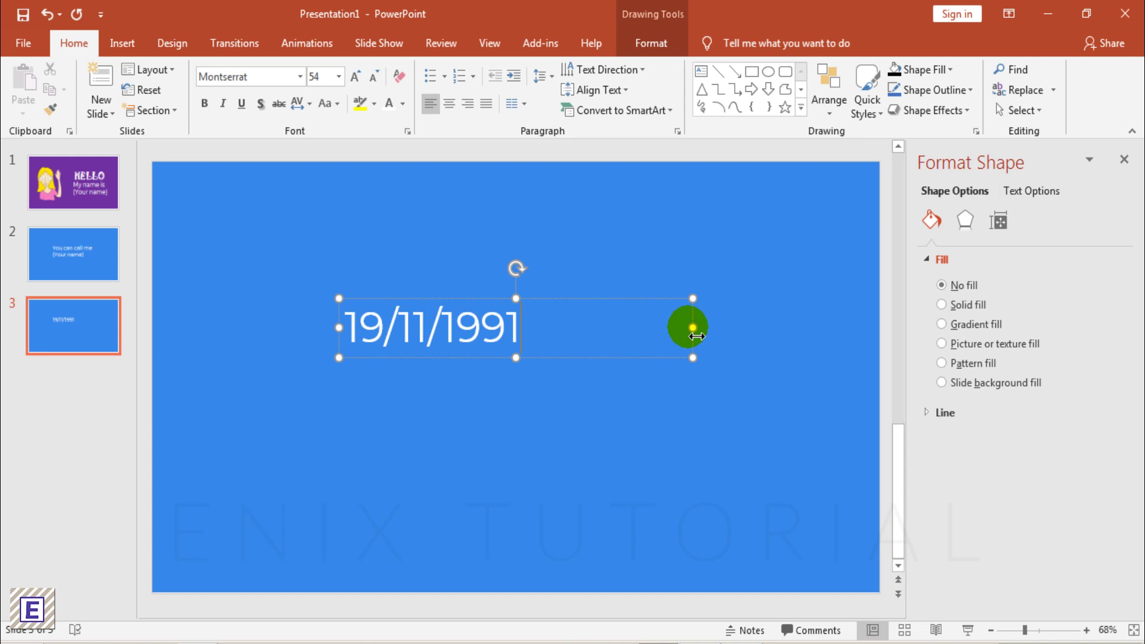
left_click_drag(693, 328, 569, 328)
left_click_drag(545, 359, 586, 463)
- Duplicate the date text box, change the copy's text to "Your birthday", widen it to one line and place it below the date
key("ctrl+d")
triple_click(581, 439)
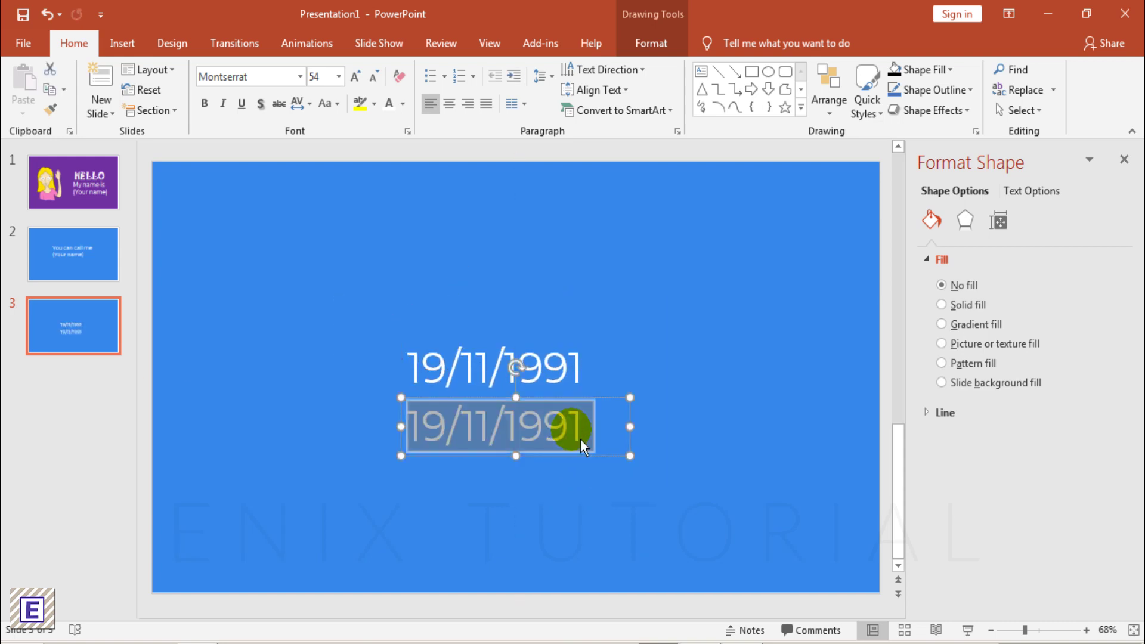
type("Your birthday")
left_click_drag(401, 453, 325, 435)
left_click_drag(535, 465, 560, 469)
left_click(582, 504)
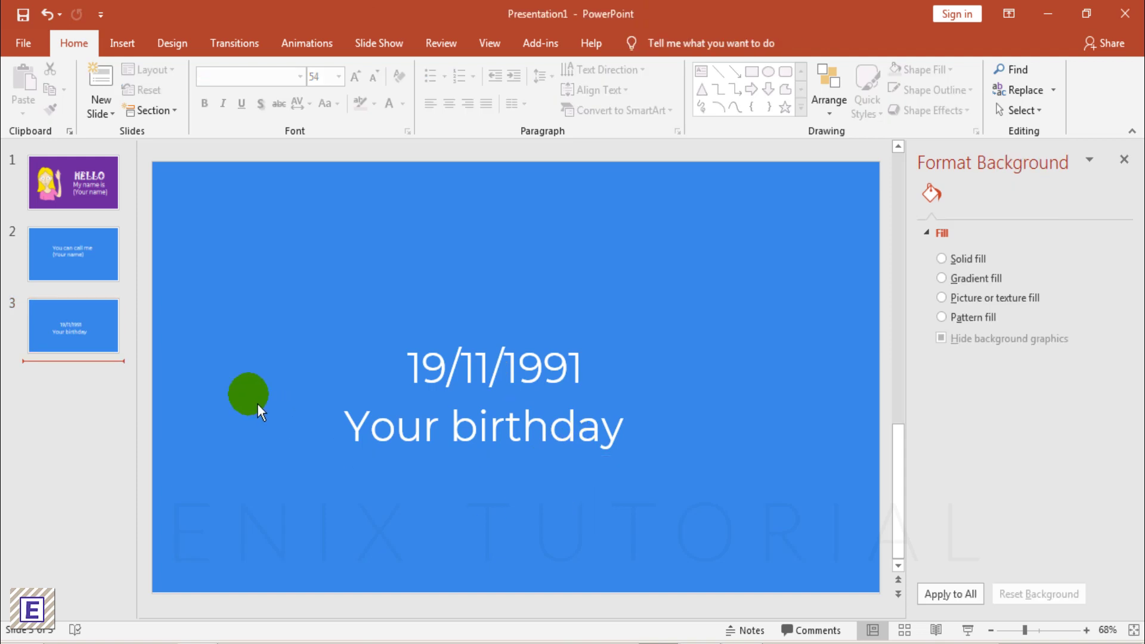
- Draw a horizontal double-headed arrow line about 6.22" long above the "You can call me" text on the second slide
left_click(119, 281)
left_click(130, 52)
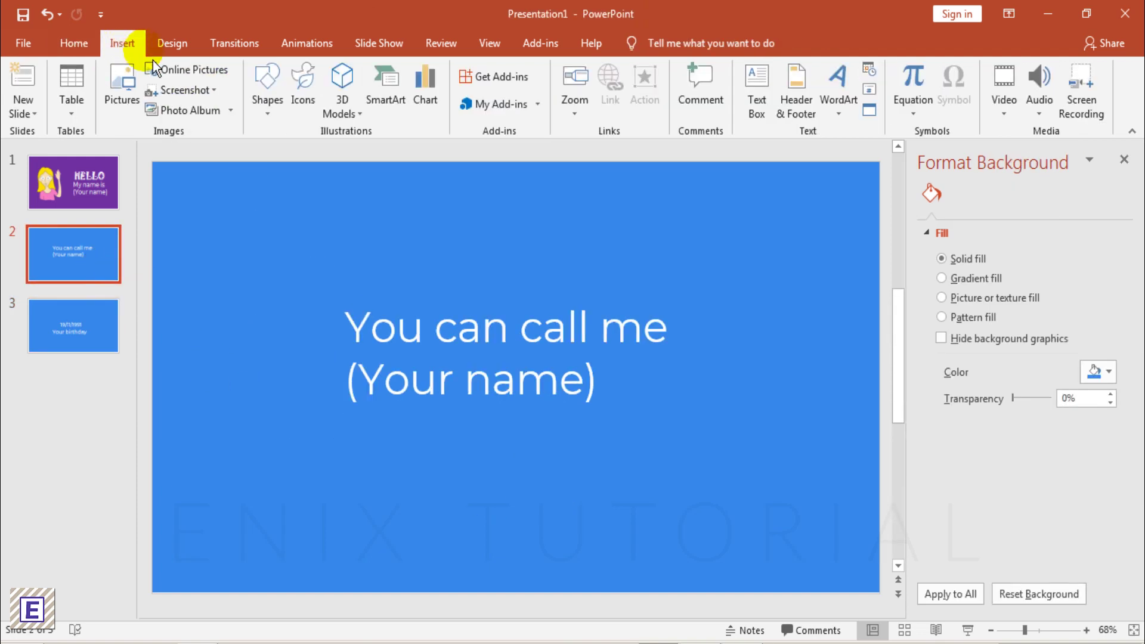
left_click(271, 122)
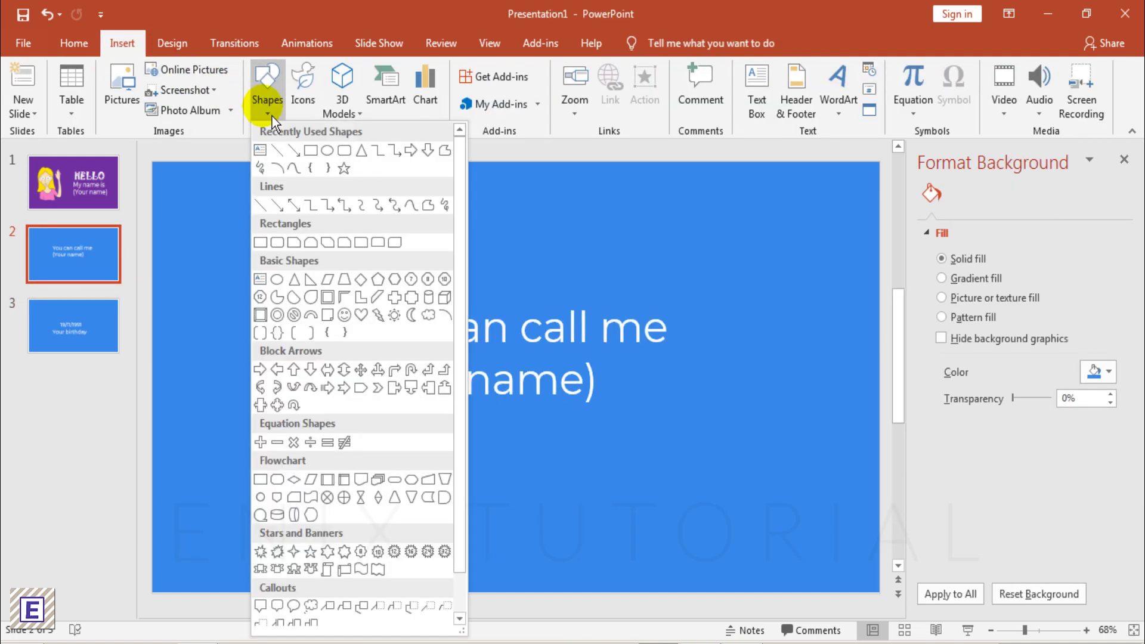
left_click(283, 211)
left_click_drag(589, 290, 678, 288)
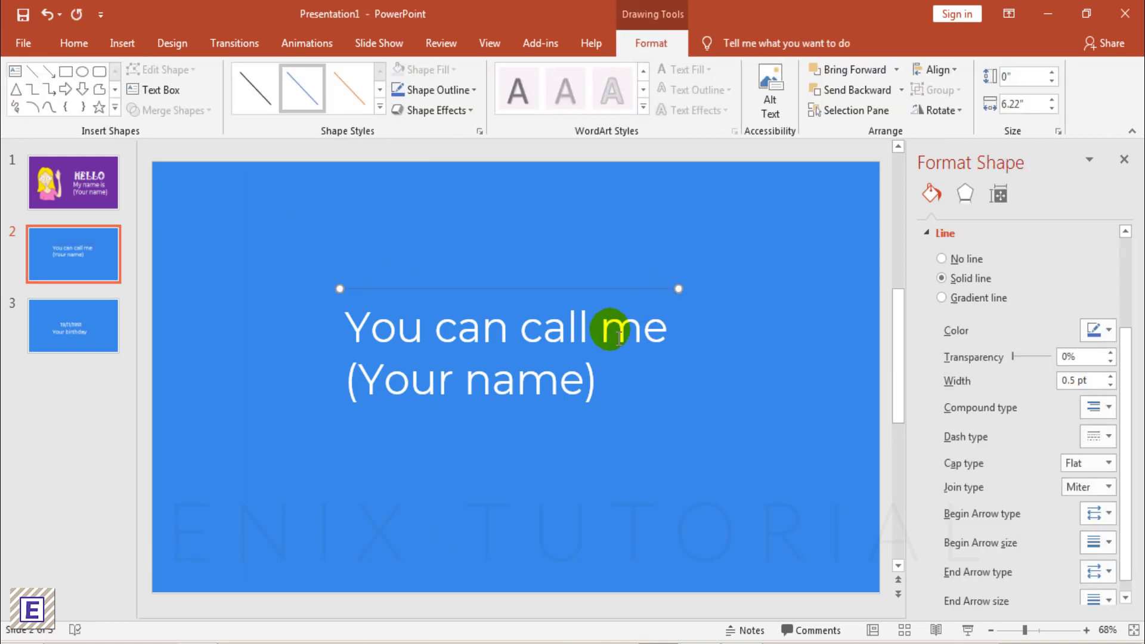
- Set the arrow line's width to 7 pt and its color to white
scroll(1130, 370, "down", 1)
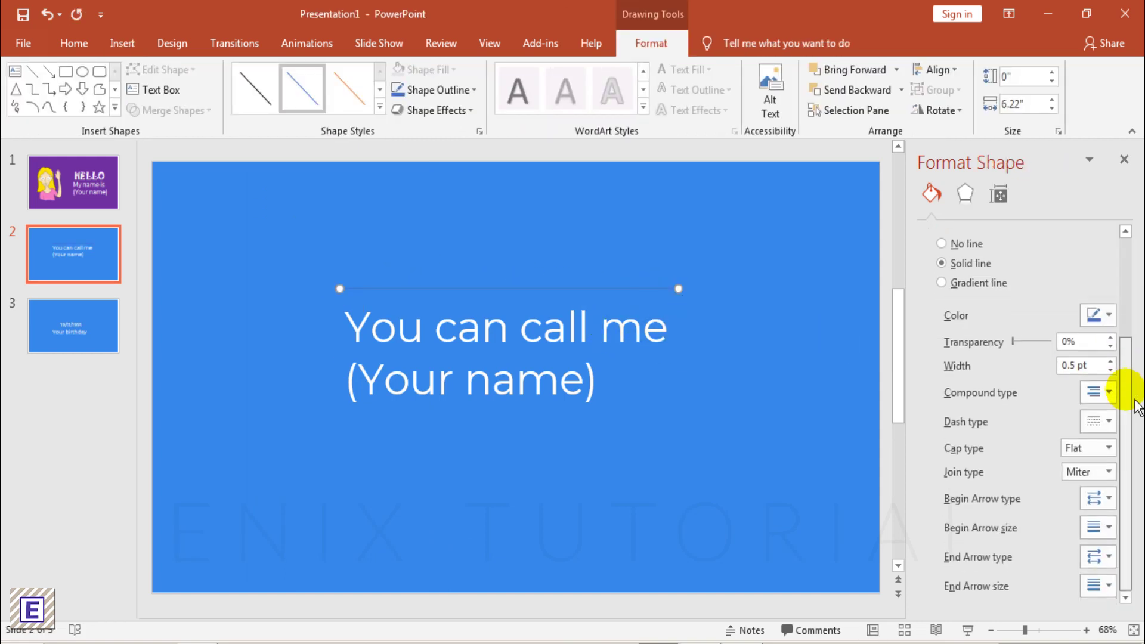
left_click(1111, 504)
left_click(1108, 501)
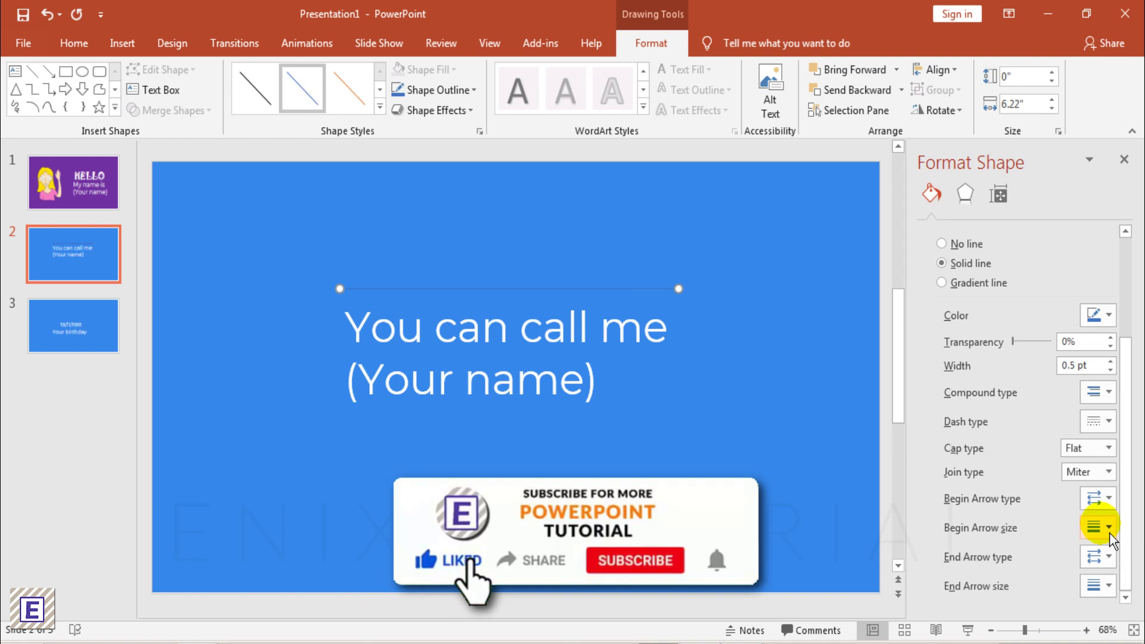
left_click(1080, 366)
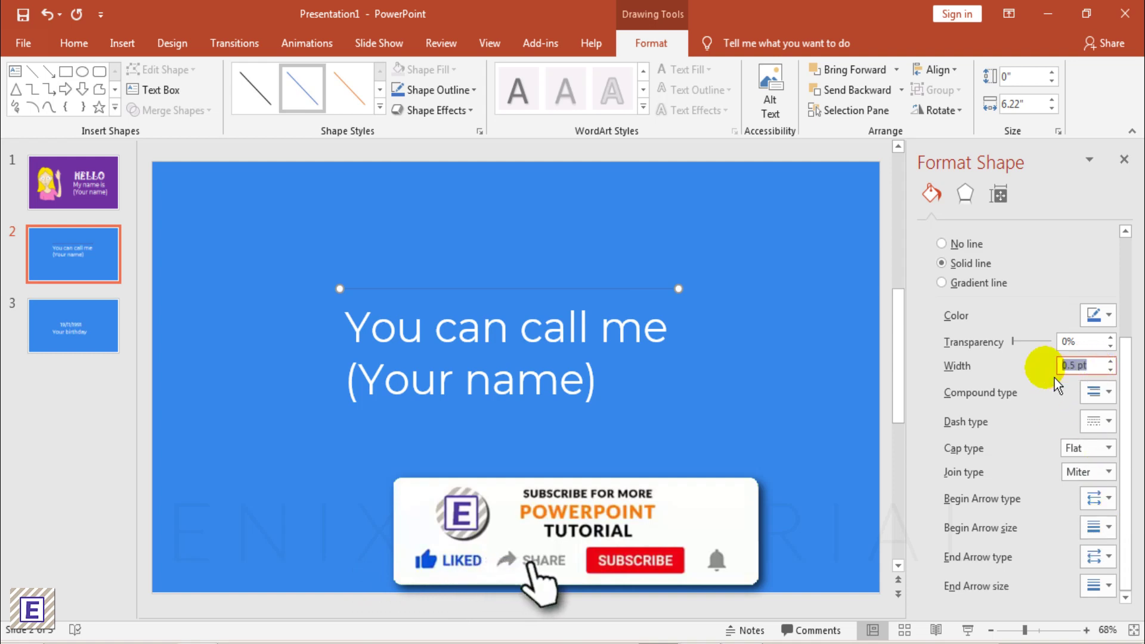
type("7")
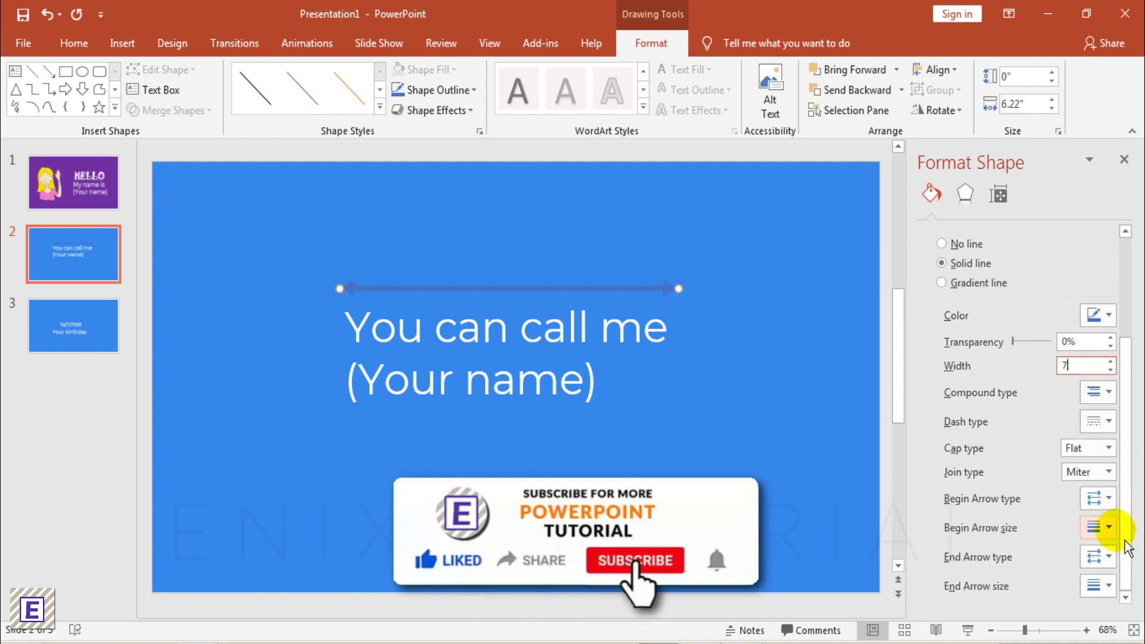
left_click(1109, 315)
left_click(1010, 351)
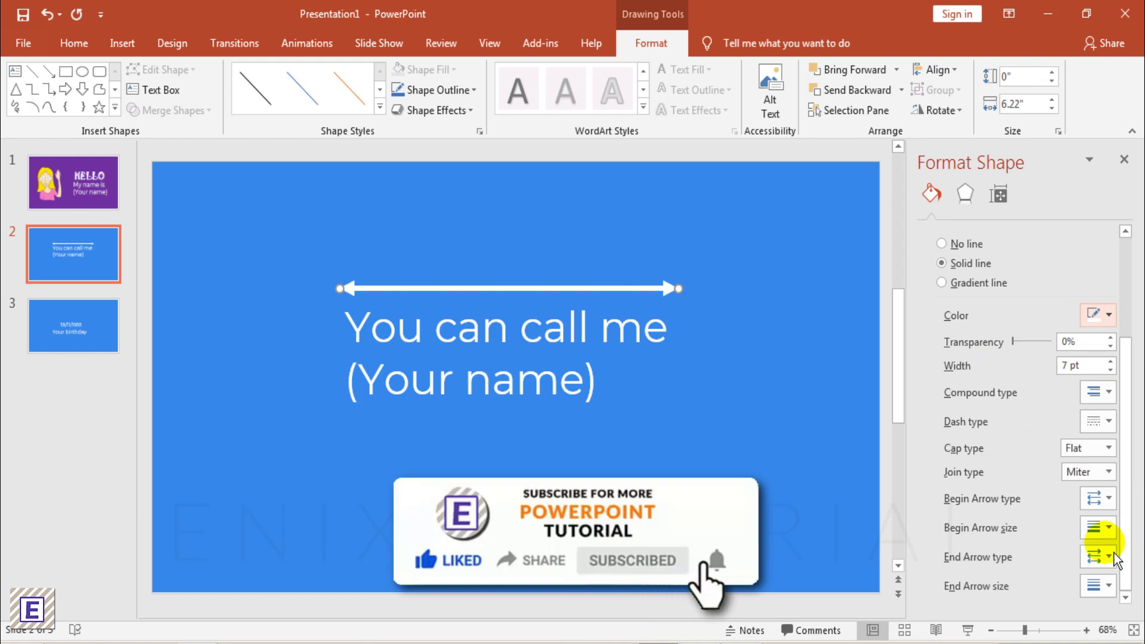
- Remove the arrowhead at the line's start and shorten the line slightly at its pointed end
left_click(1103, 502)
left_click(1074, 537)
left_click(757, 352)
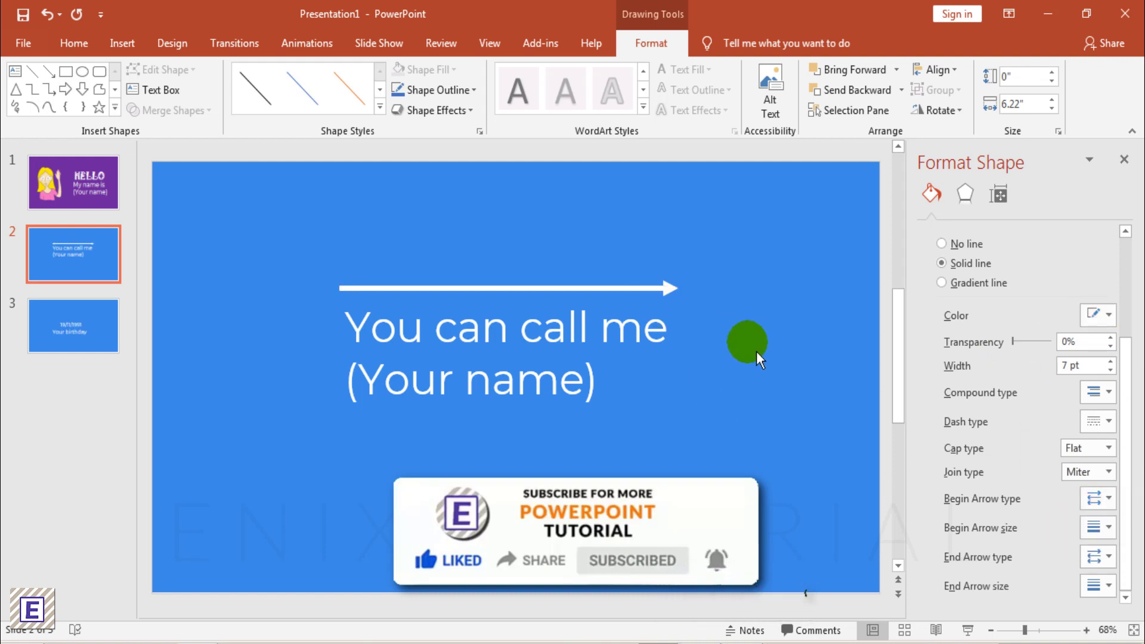
left_click(750, 359)
left_click(667, 291)
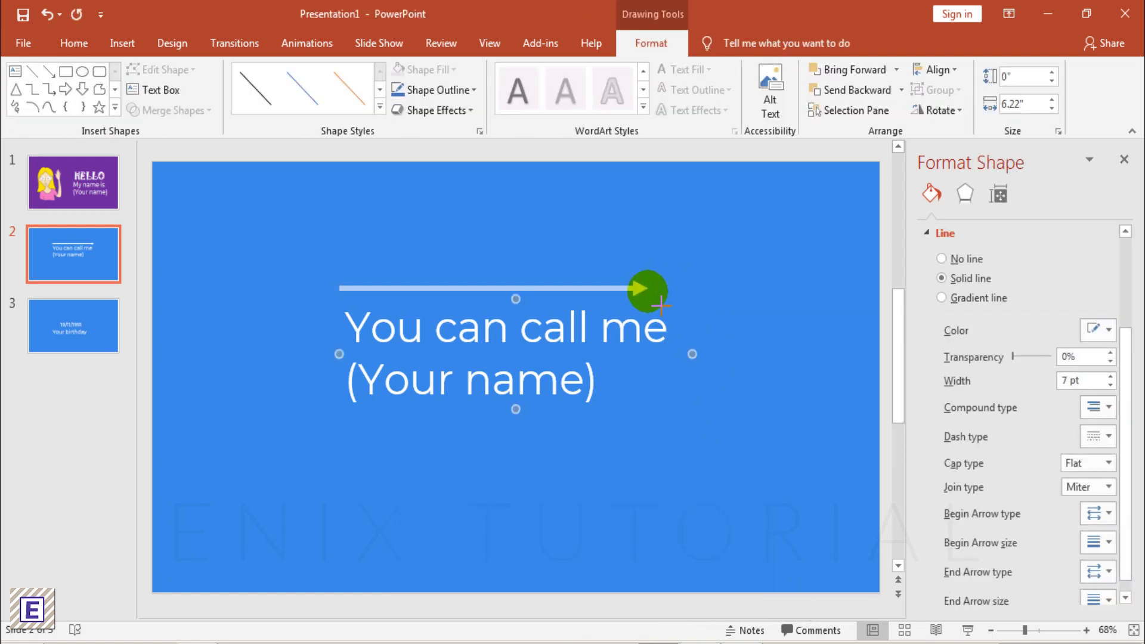
- Apply a Fly In animation to the arrow line with the direction From Left
left_click(307, 44)
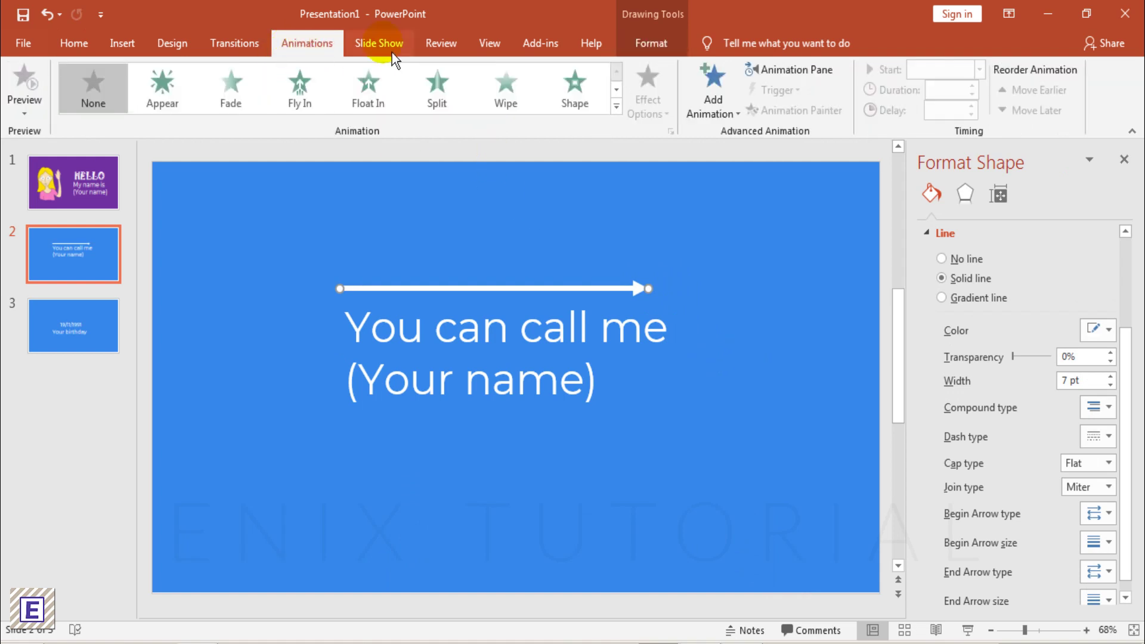
left_click(300, 96)
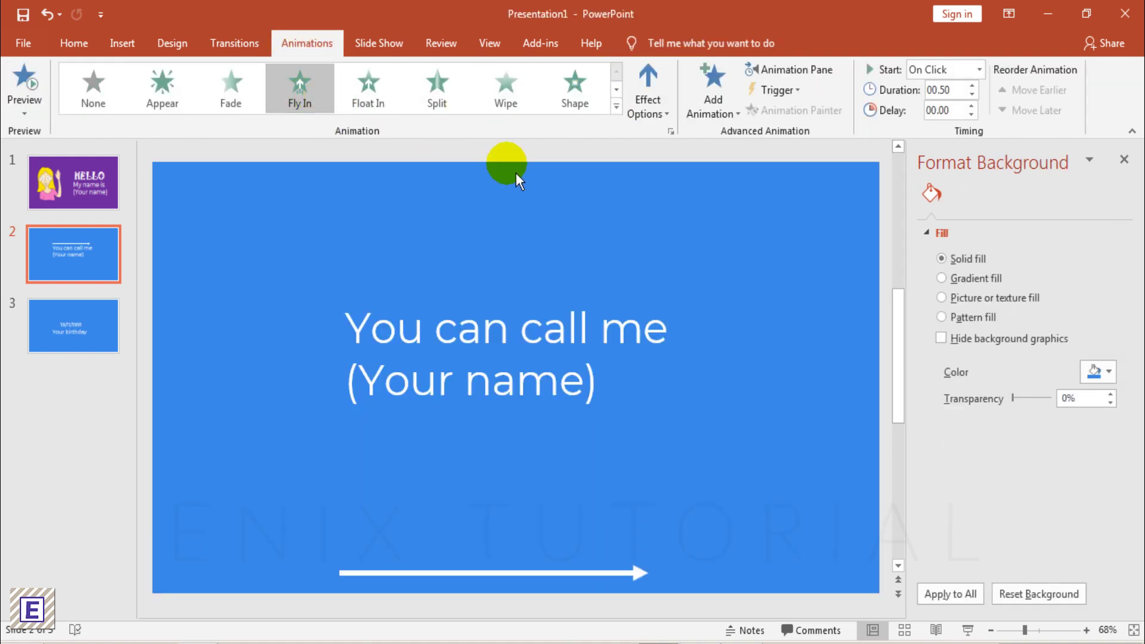
left_click(665, 113)
left_click(668, 244)
- Apply a Fly In animation to the "You can call me (Your name)" text box with the direction From Right
left_click(630, 376)
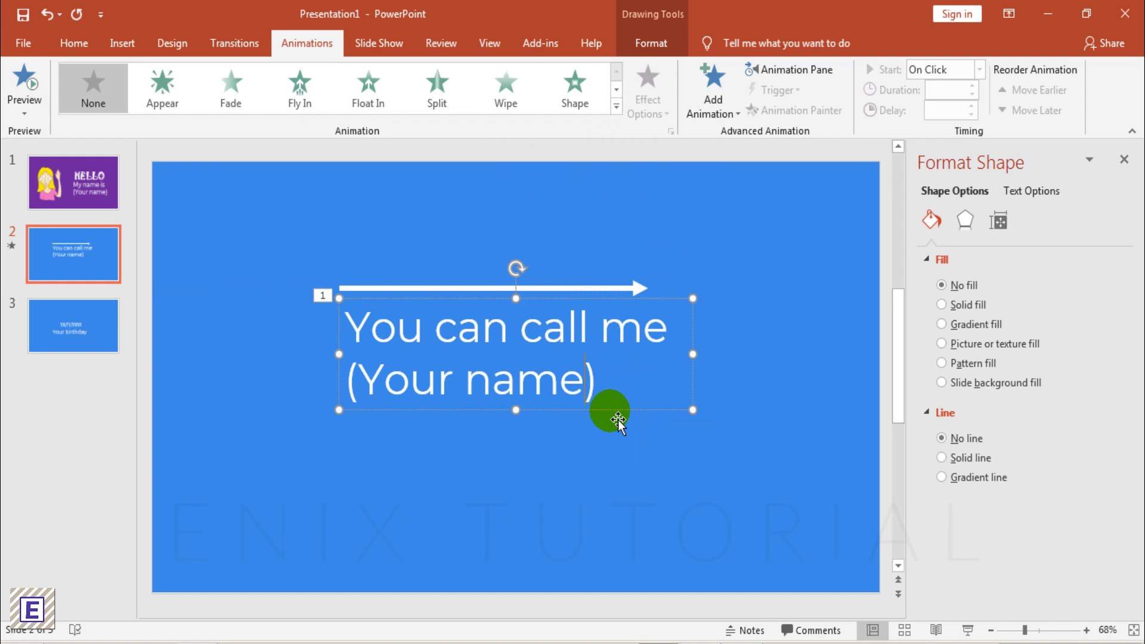
left_click(329, 109)
left_click(666, 117)
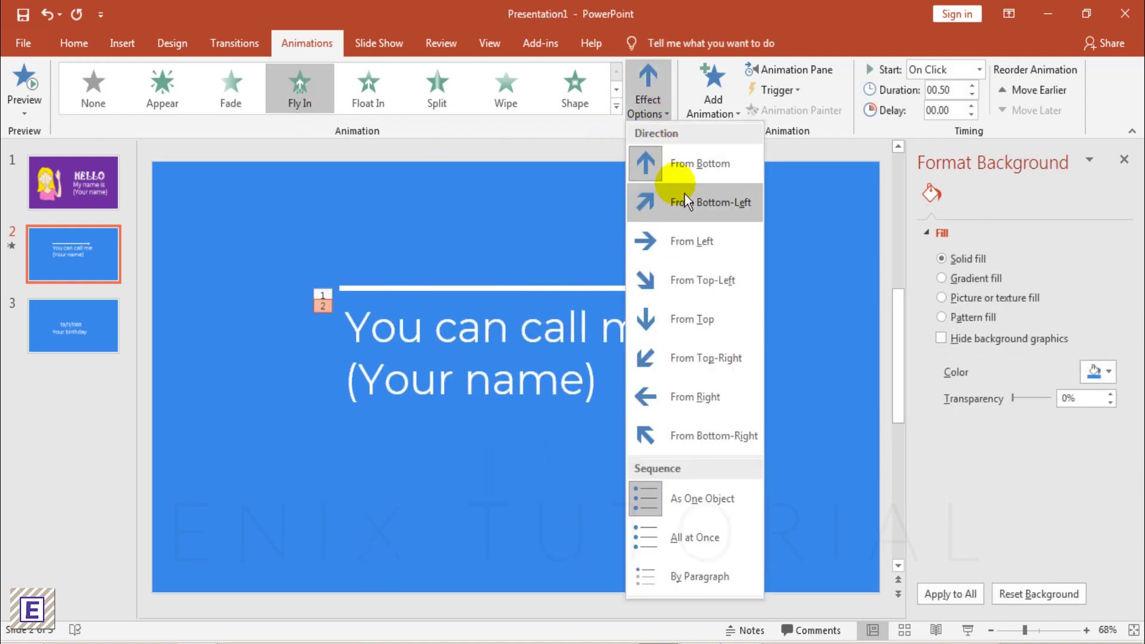
left_click(689, 407)
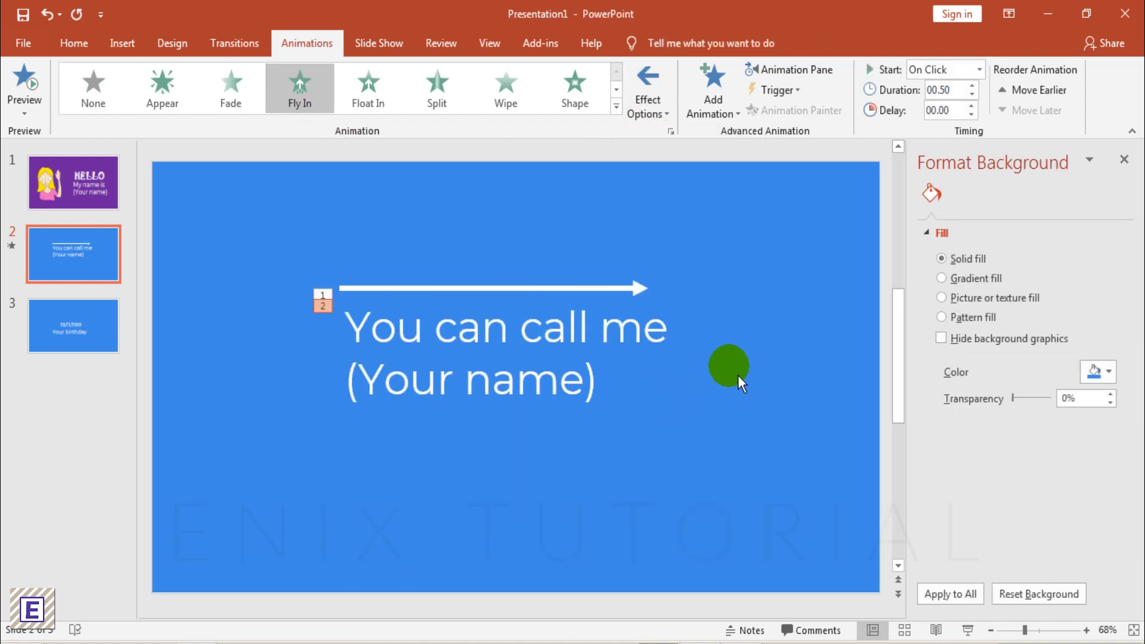
- Set the text box's animation to start With Previous, then close the animation and background formatting panes
left_click(788, 70)
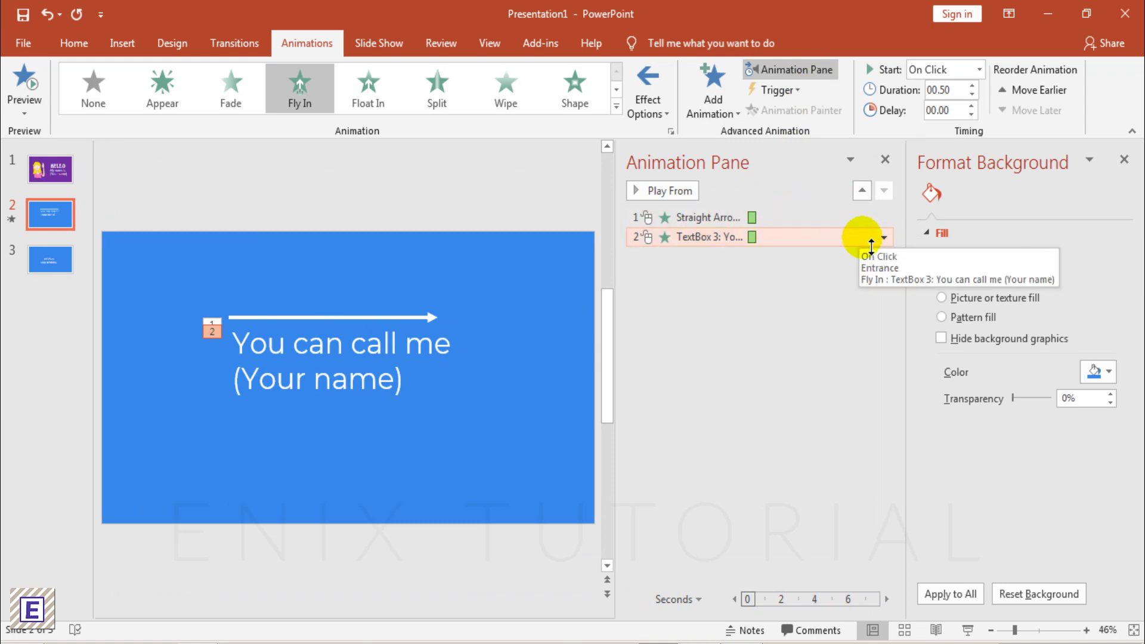
left_click(882, 238)
left_click(831, 277)
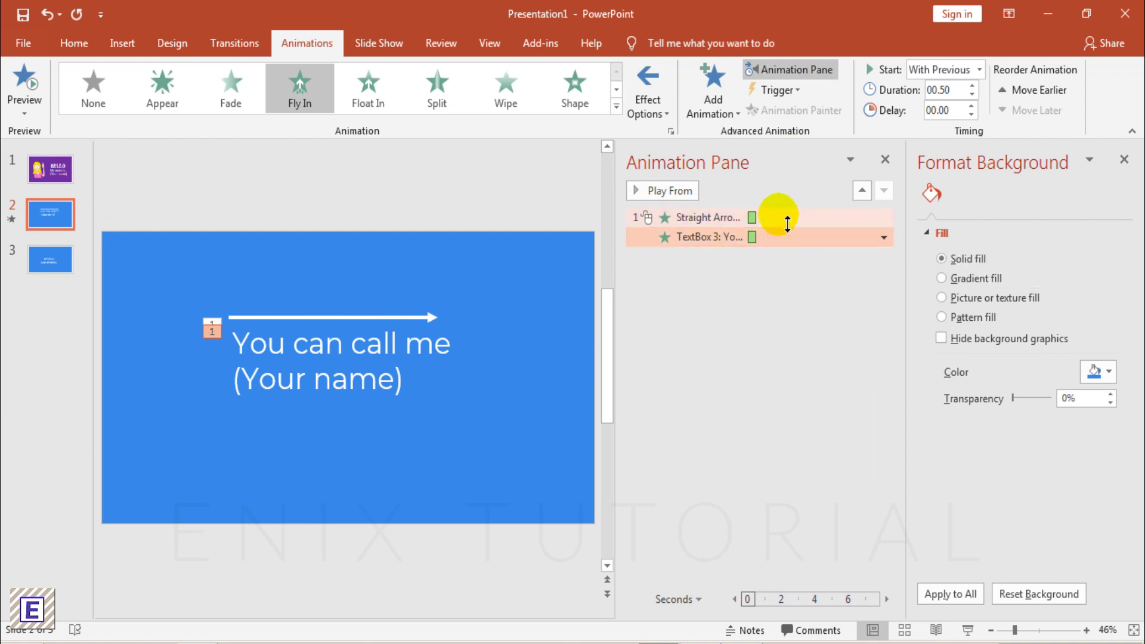
left_click(704, 216)
left_click(1125, 160)
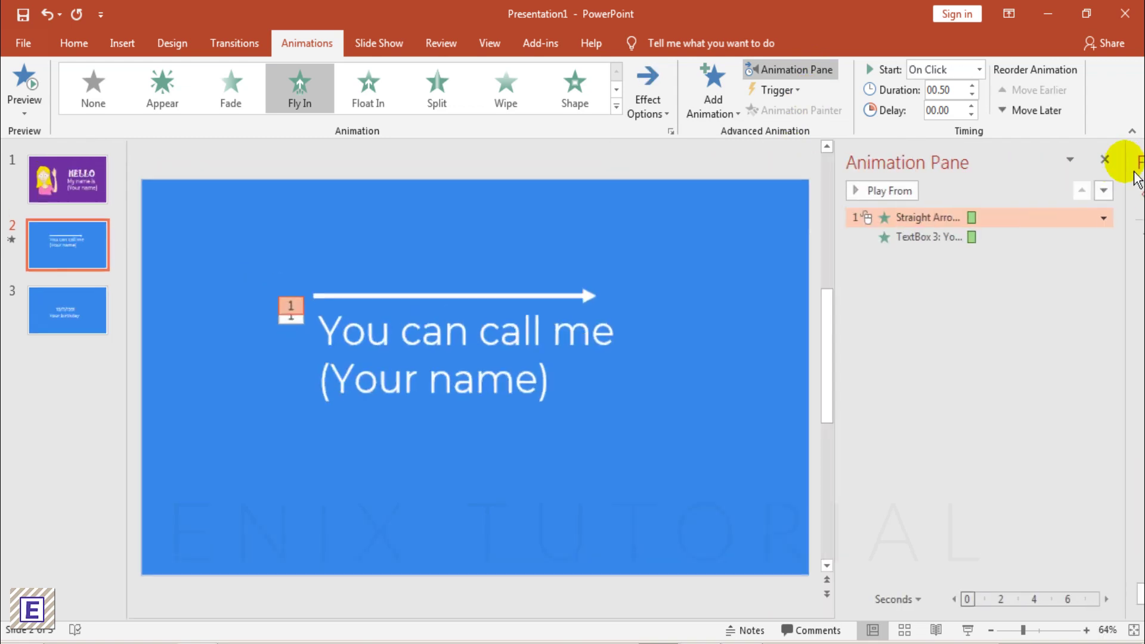
left_click(1125, 159)
- Apply a Fly In animation From Left to the "Your birthday" text box on the third slide
left_click(103, 396)
left_click(642, 466)
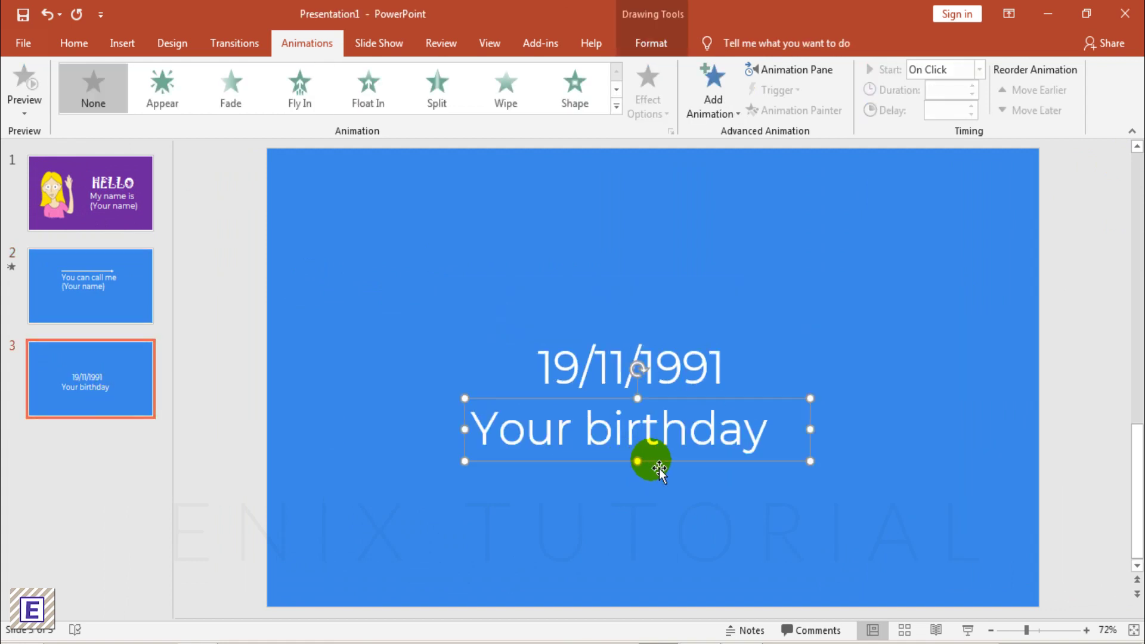
left_click(299, 89)
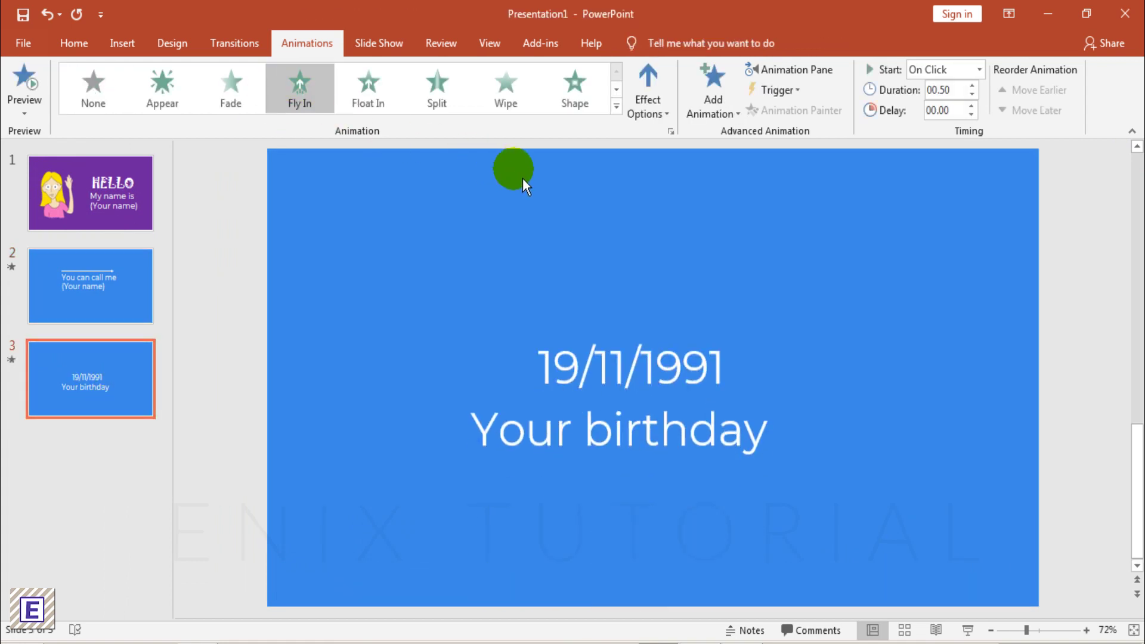
left_click(653, 110)
left_click(680, 241)
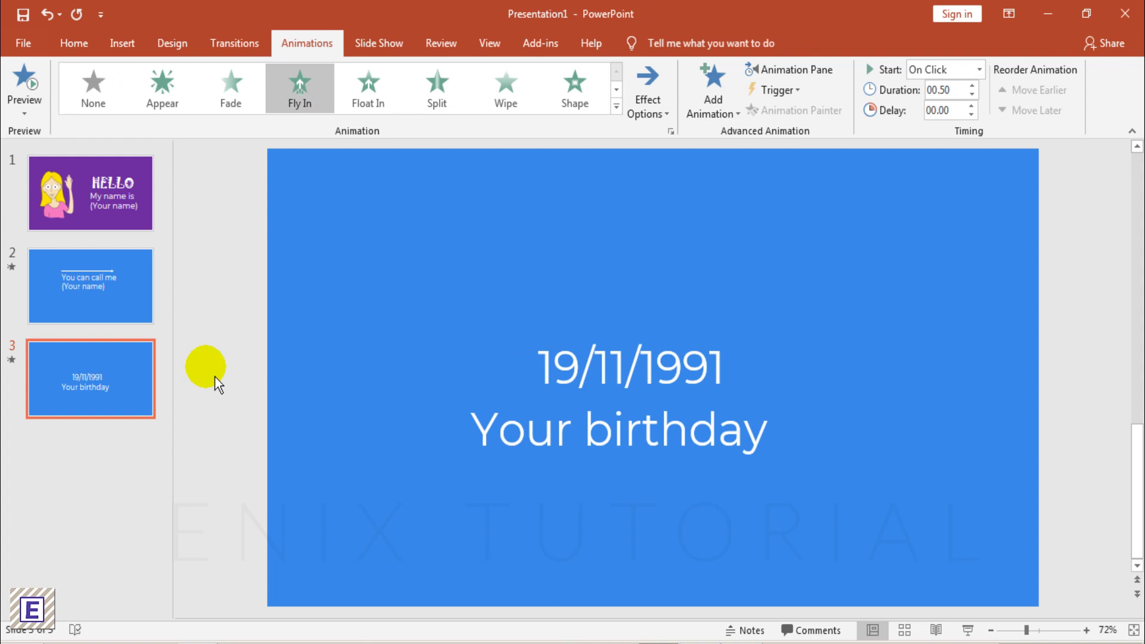
- Add a new slide after the third one and delete its title and content placeholders
left_click(135, 475)
right_click(93, 460)
left_click(135, 510)
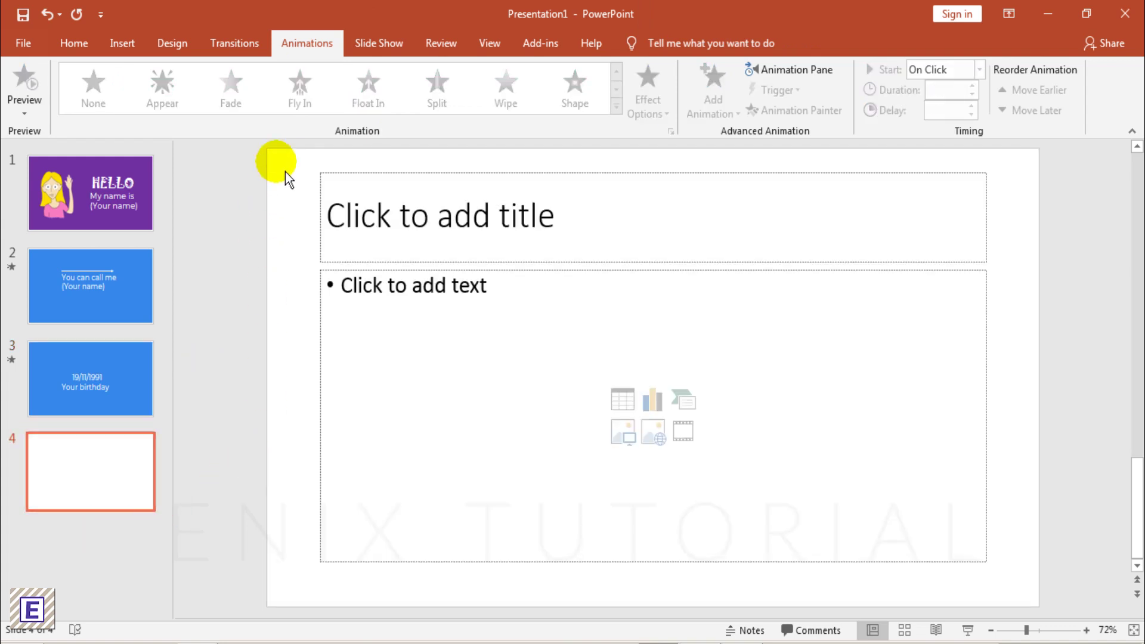
left_click_drag(257, 142, 1050, 589)
key("Delete")
- Fill the fourth slide's background with solid purple
right_click(477, 261)
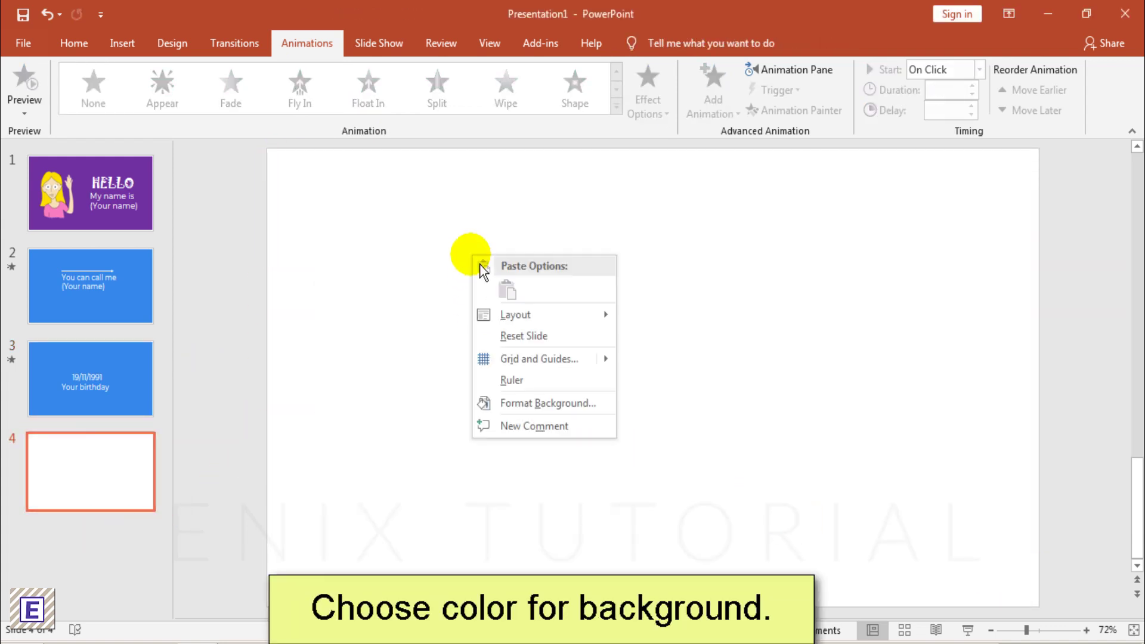
left_click(531, 403)
left_click(1098, 371)
left_click(1133, 527)
left_click(1124, 159)
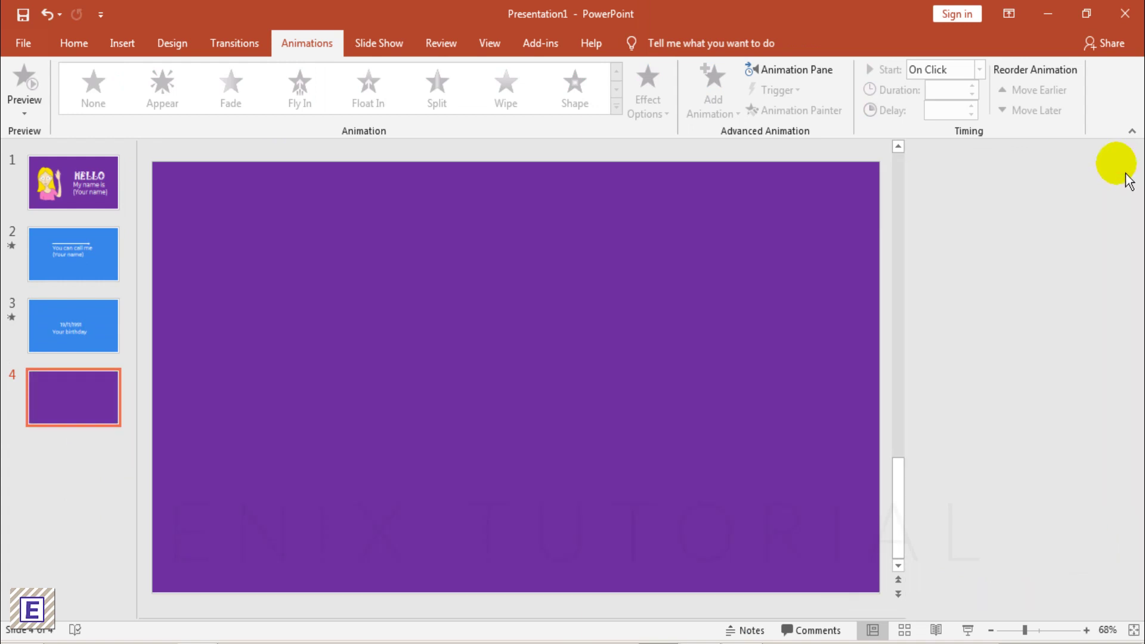
- Search the icon library for "cake" and select the cupcake and cake slice icons
left_click(125, 44)
left_click(300, 95)
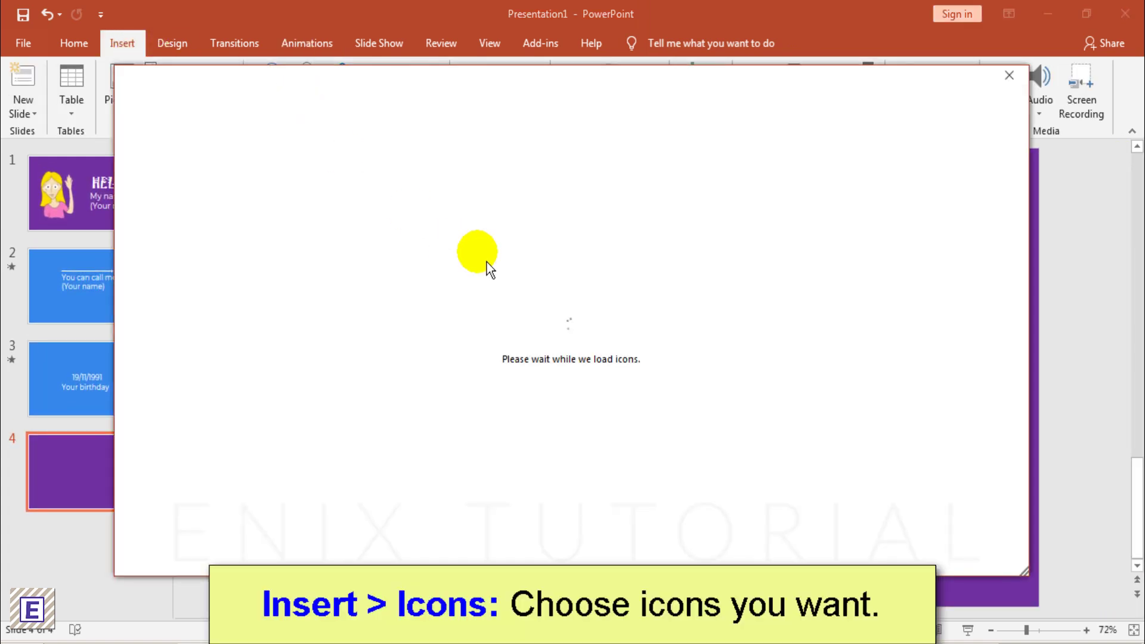
type("cake")
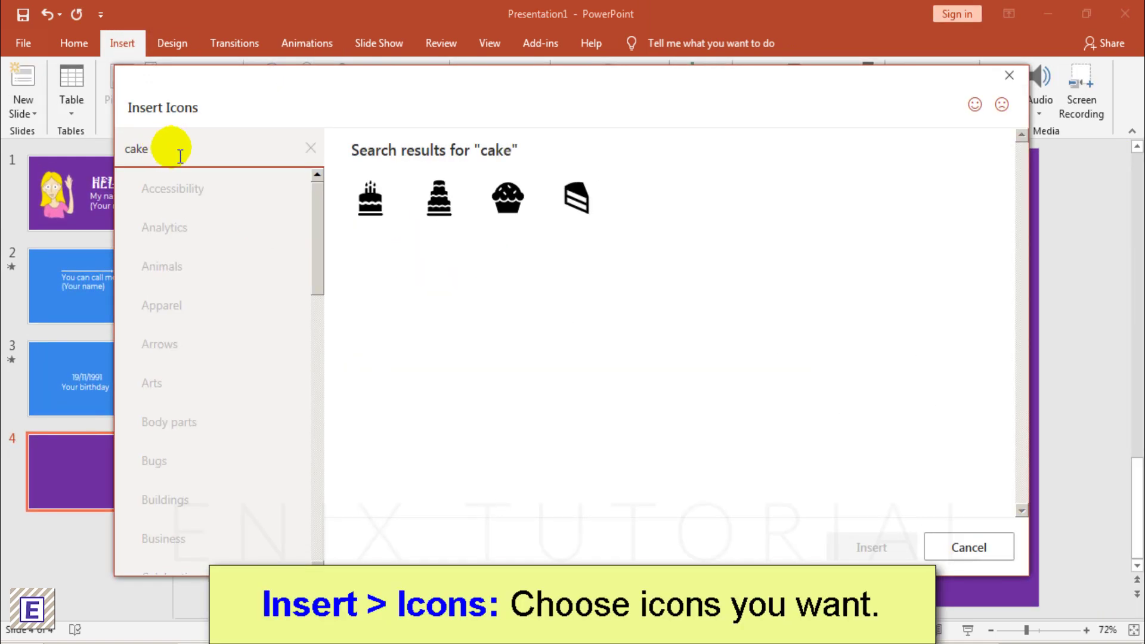
left_click(510, 203)
left_click(576, 206)
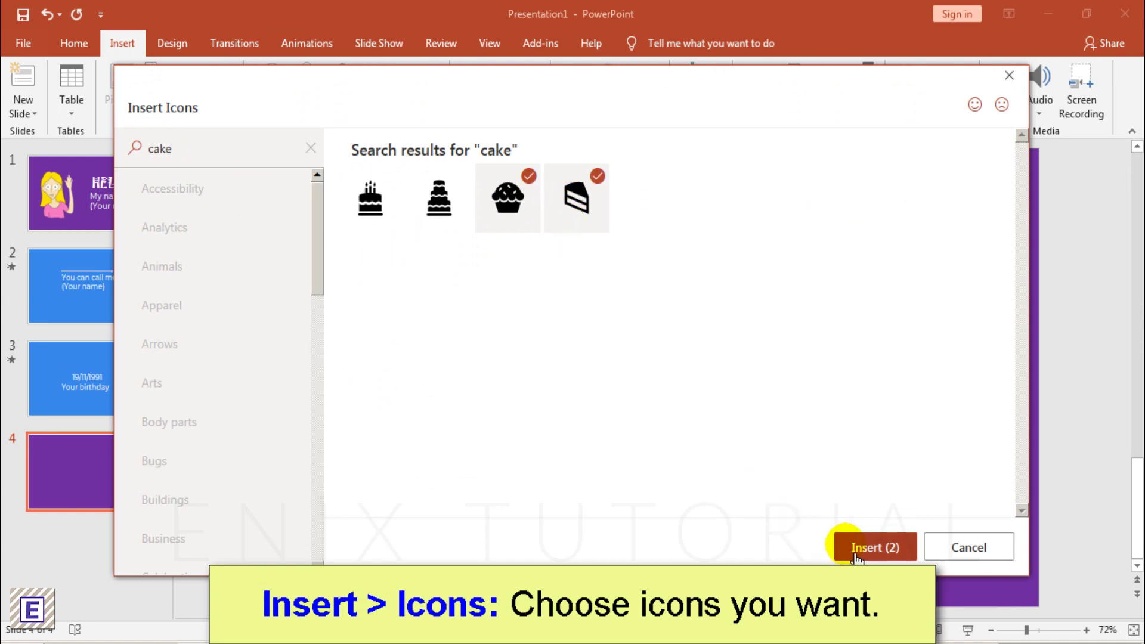
- Search the icons for "fruit", add the cherries, grapes, watermelon and apple to the selection, and insert all chosen icons
left_click(312, 148)
type("fri")
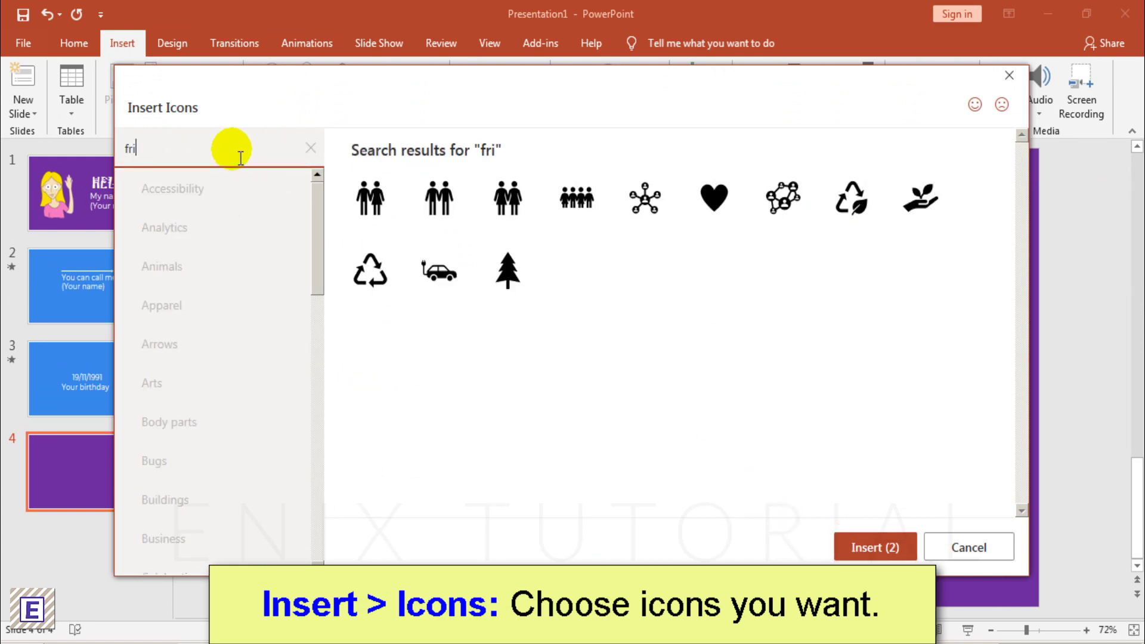
key("BackSpace")
type("uit")
left_click(537, 194)
left_click(586, 188)
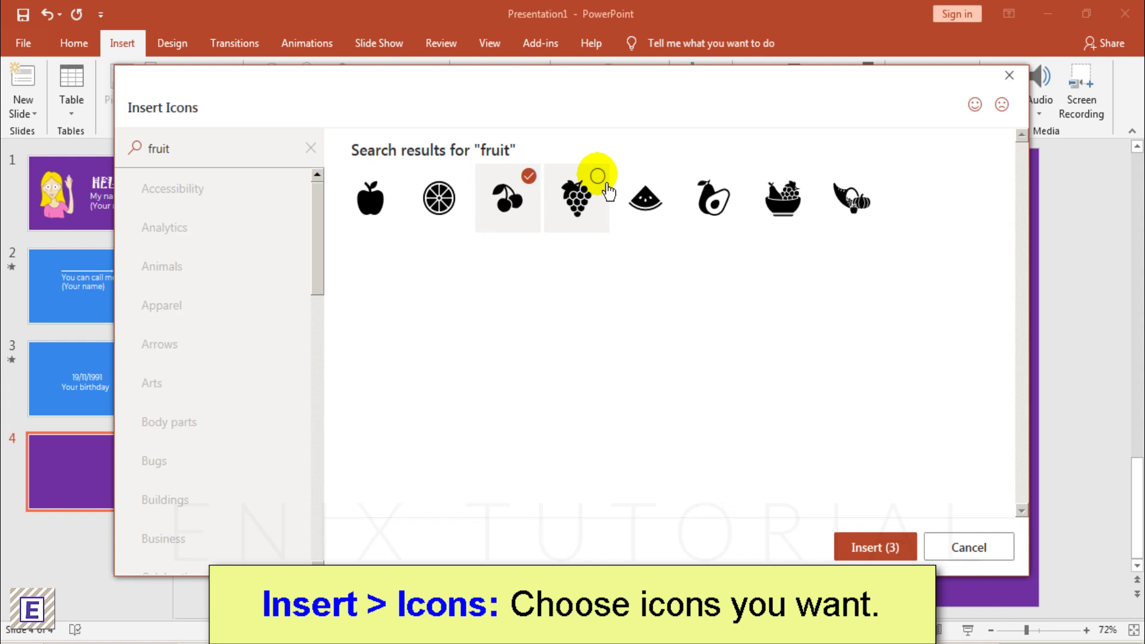
left_click(659, 184)
left_click(405, 191)
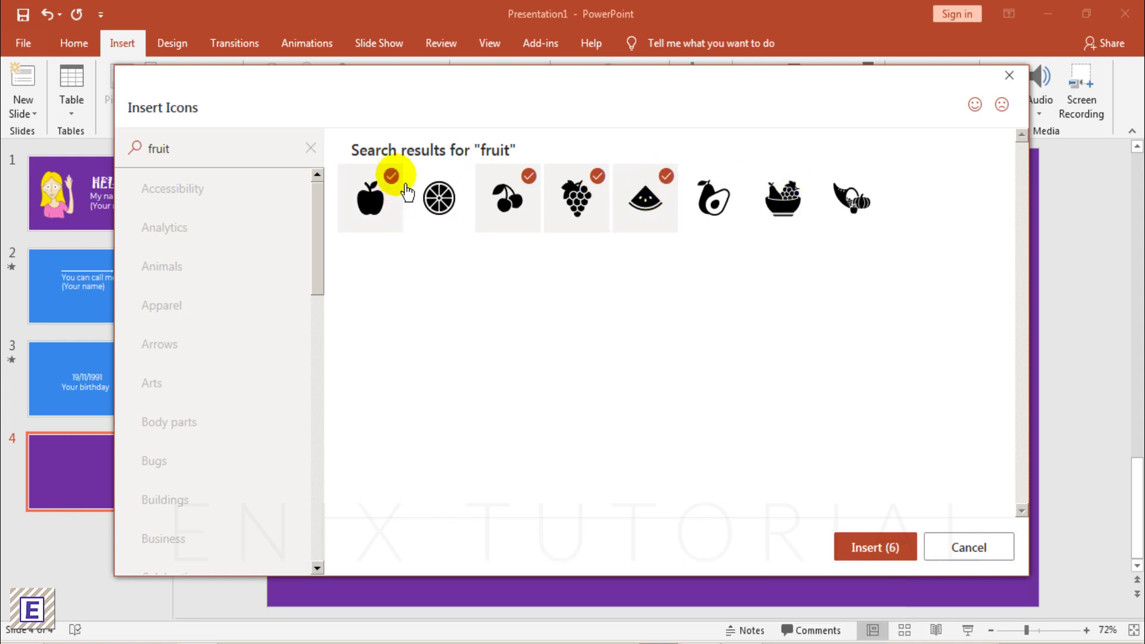
left_click(871, 556)
- Fill all the inserted icons with white
left_click_drag(639, 431, 500, 204)
left_click(529, 71)
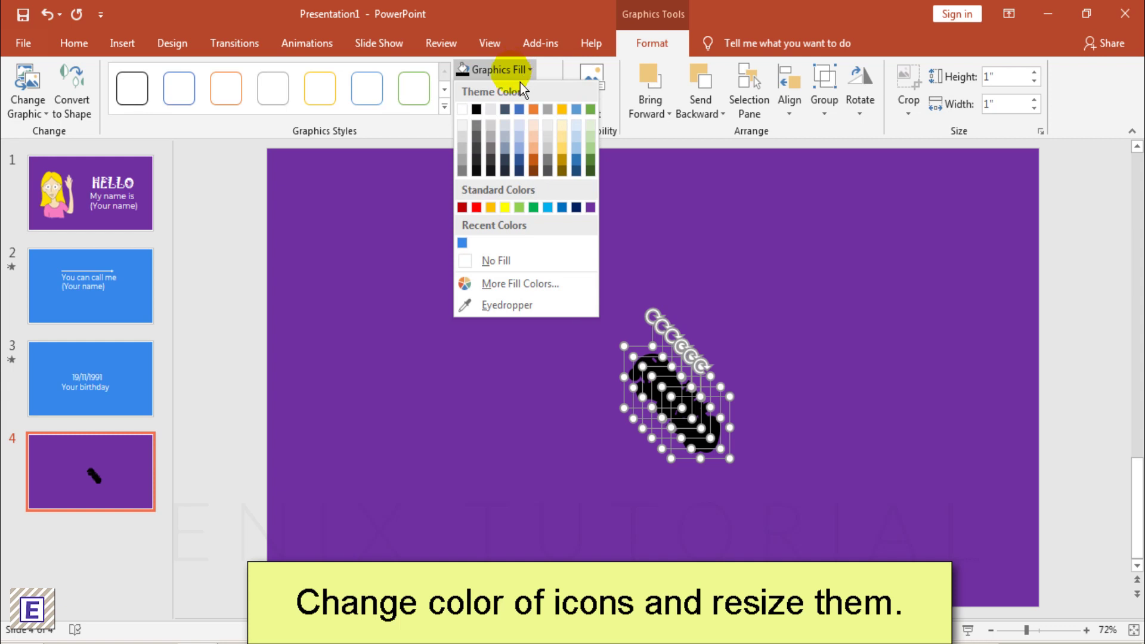
left_click(464, 110)
left_click(775, 350)
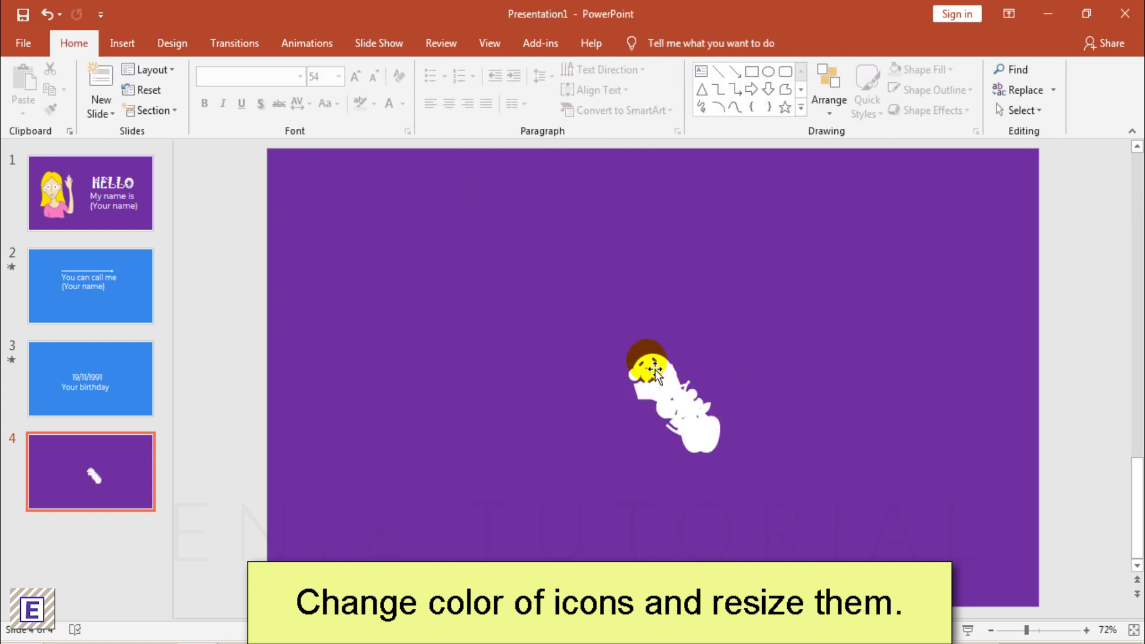
- Spread the stacked cake slice, cupcake, watermelon, grapes, cherries and apple icons apart across the purple slide
left_click_drag(655, 370, 439, 256)
left_click_drag(661, 369, 641, 233)
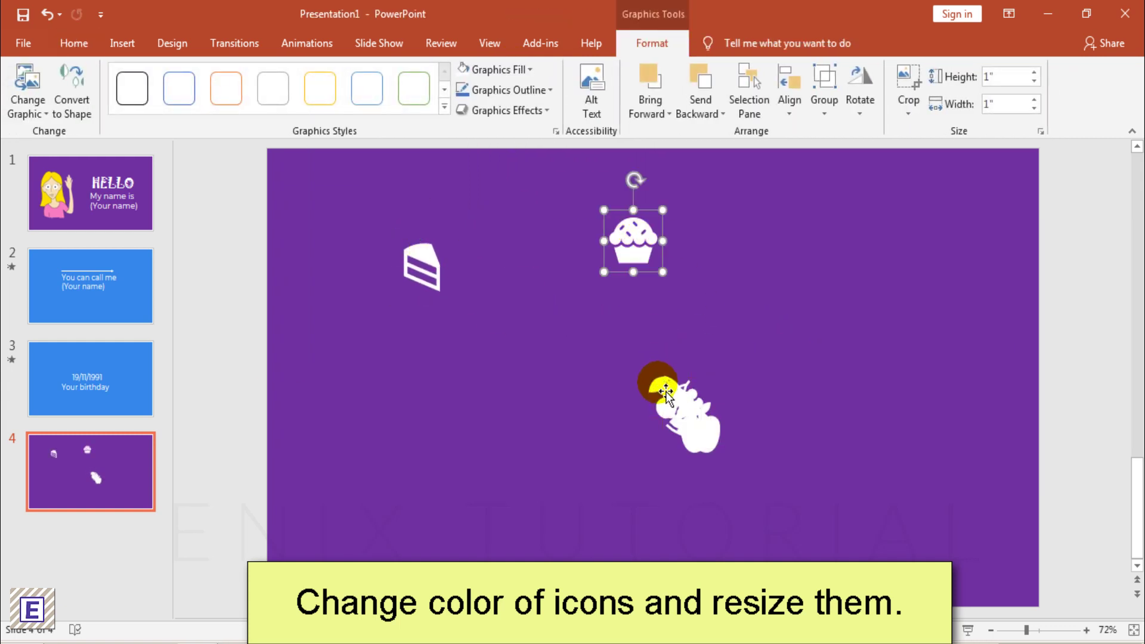
left_click_drag(666, 394, 496, 406)
left_click_drag(674, 400, 825, 380)
left_click_drag(703, 440, 705, 499)
- Enlarge the watermelon, cake slice and cupcake icons, placing the watermelon below the cake slice and the cupcake at the upper middle
left_click(507, 428)
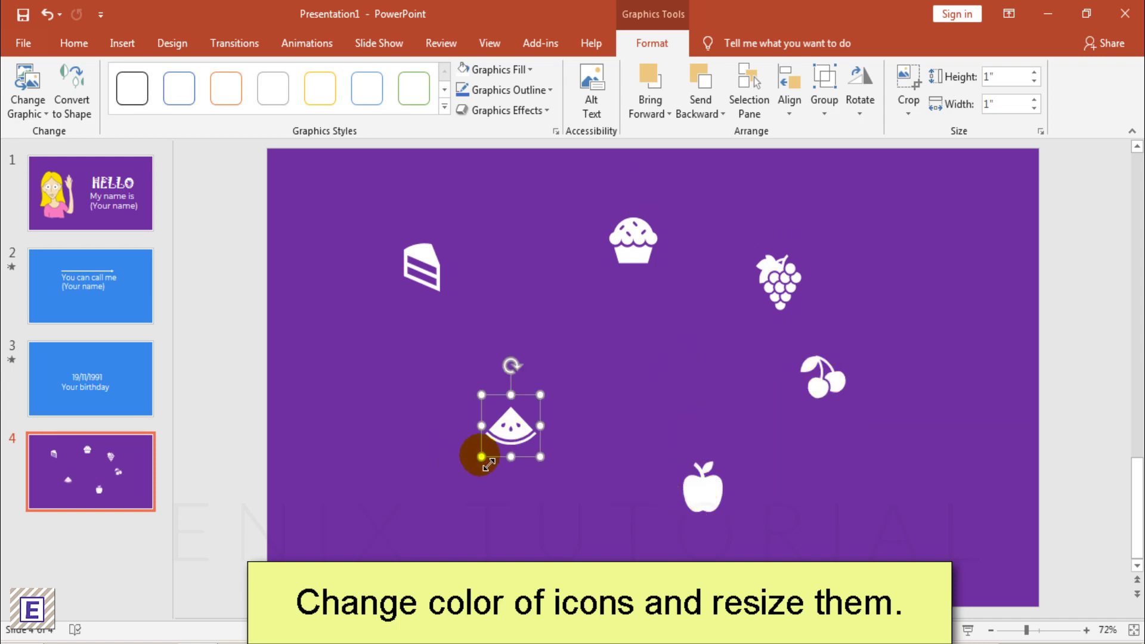
left_click_drag(476, 455, 352, 557)
left_click(423, 294)
left_click_drag(452, 298, 384, 277)
left_click(626, 251)
left_click_drag(604, 271, 630, 246)
- Enlarge the grapes and cherries icons, with the cherries about 1.93" wide and placed below the grapes
left_click(781, 288)
left_click_drag(809, 251, 932, 249)
left_click(819, 388)
left_click_drag(852, 408, 919, 519)
left_click_drag(859, 554, 846, 567)
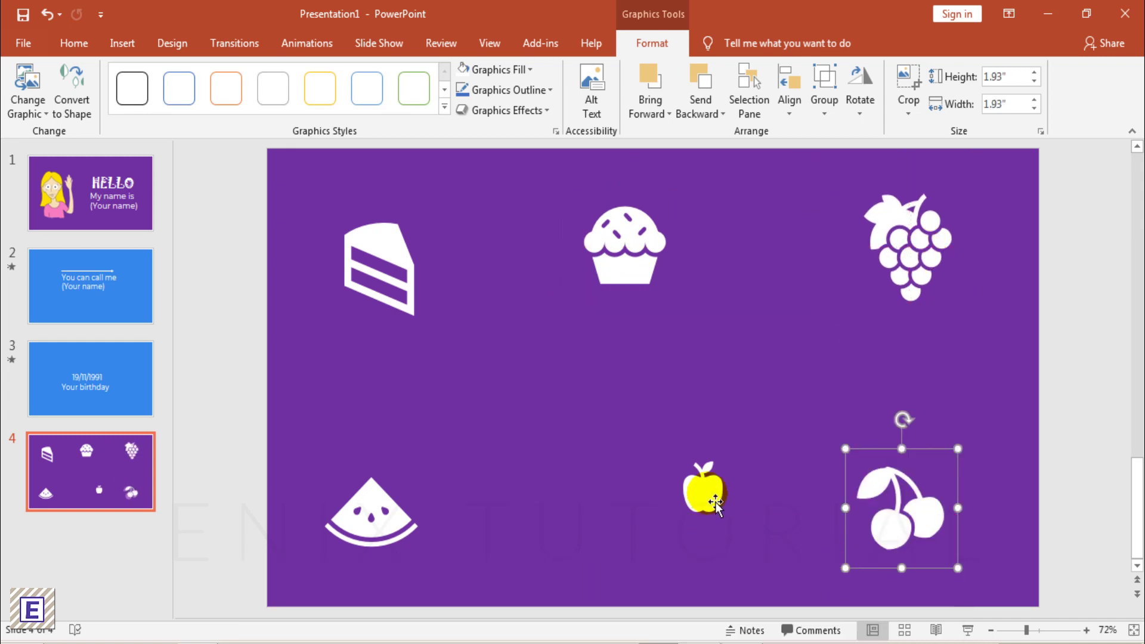
- Enlarge the apple icon at the slide's lower middle, and move the cake slice and cupcake icons closer to the top edge
left_click(715, 502)
left_click_drag(674, 520, 626, 567)
left_click_drag(695, 513, 669, 521)
left_click_drag(400, 268, 395, 229)
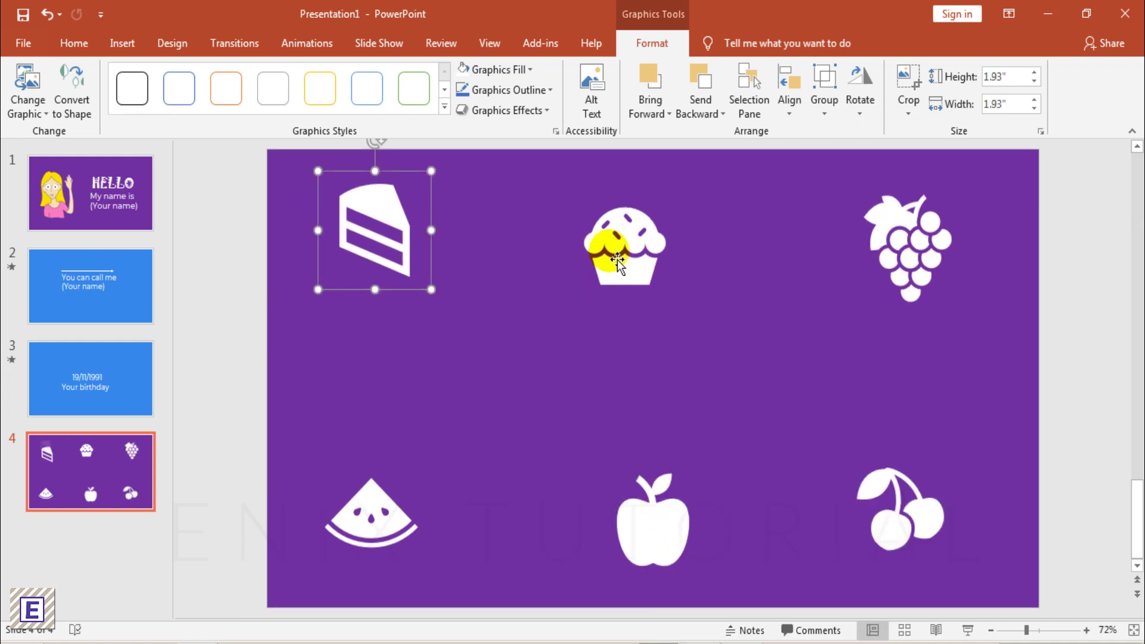
left_click_drag(615, 256, 673, 221)
- Add a text box in the middle of the purple slide reading "I love fruit and cake" in Montserrat, size 54
left_click(123, 43)
left_click(756, 89)
left_click_drag(463, 304, 851, 409)
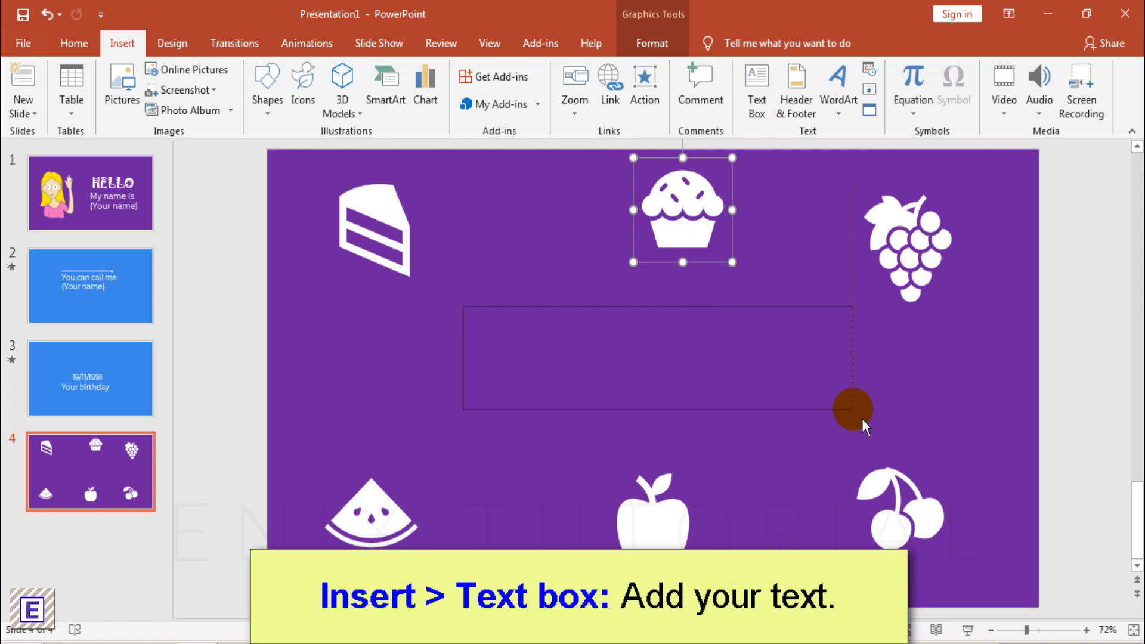
left_click(338, 76)
left_click(322, 389)
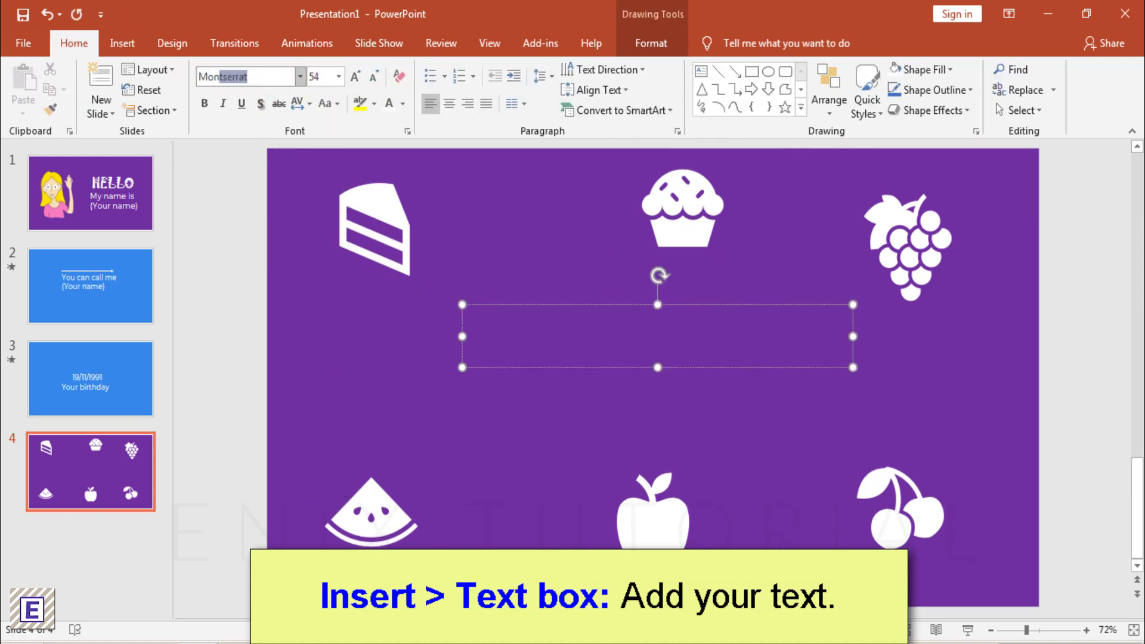
type("I love fruit an")
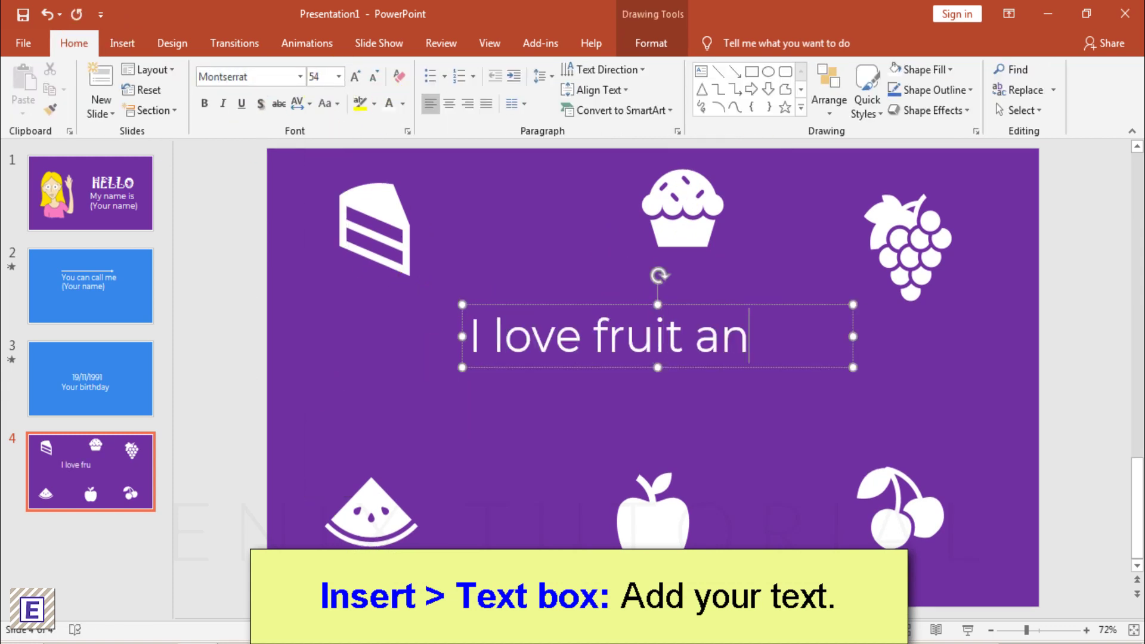
type("d cake")
- Widen the "I love fruit and cake" text box so it fits on one line and center it between the icon rows
left_click_drag(462, 360, 370, 360)
left_click_drag(593, 384, 629, 415)
left_click(975, 420)
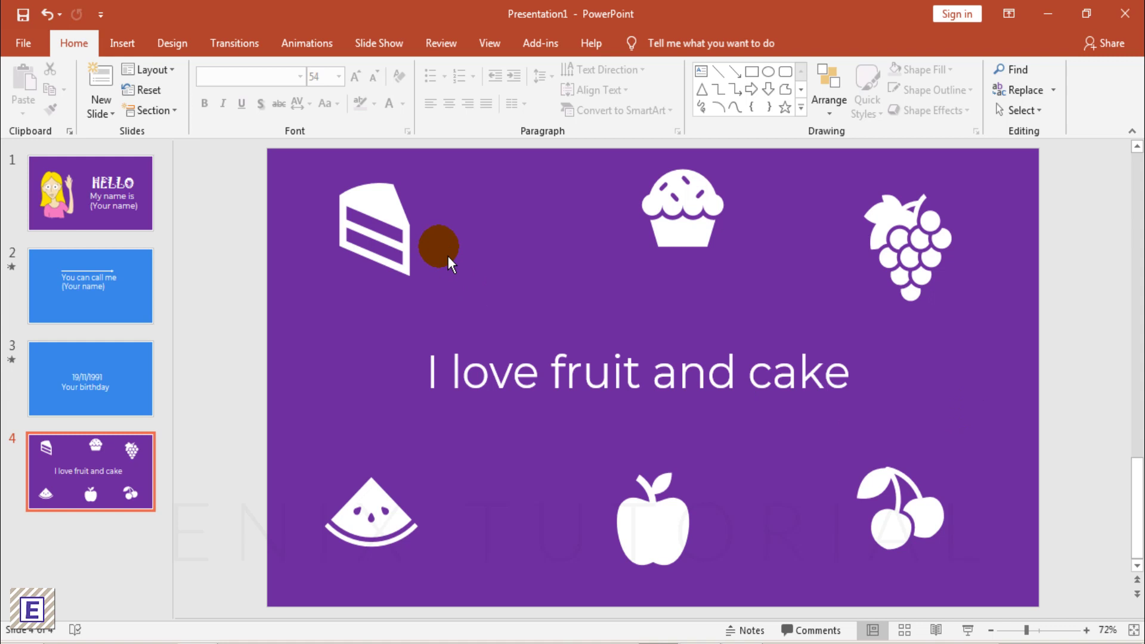
- Apply the Zoom entrance animation to all six food icons at once
left_click(401, 220)
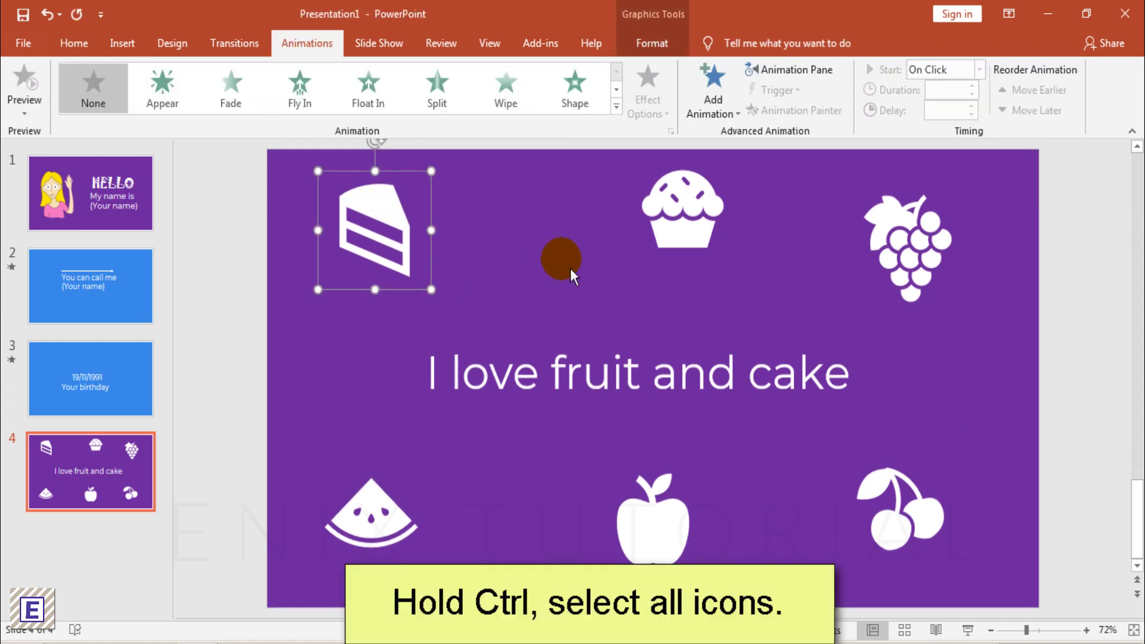
left_click(401, 527, "ctrl")
left_click(662, 528, "ctrl")
left_click(913, 516, "ctrl")
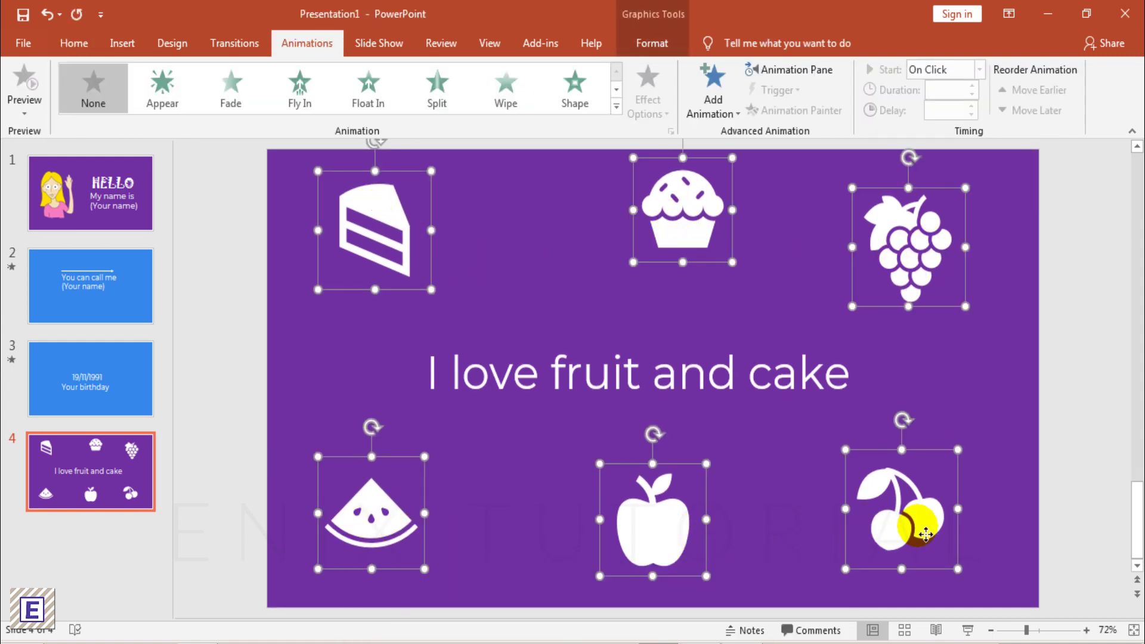
left_click(616, 107)
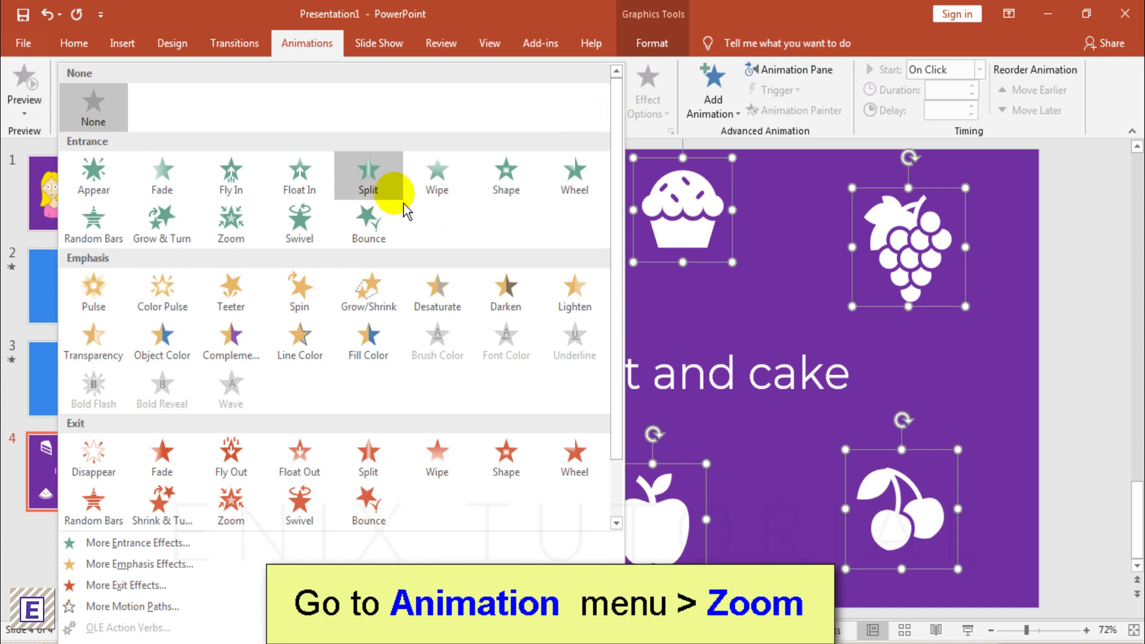
left_click(235, 243)
- Animate the "I love fruit and cake" text with a Fly In entrance coming From Right
left_click(512, 400)
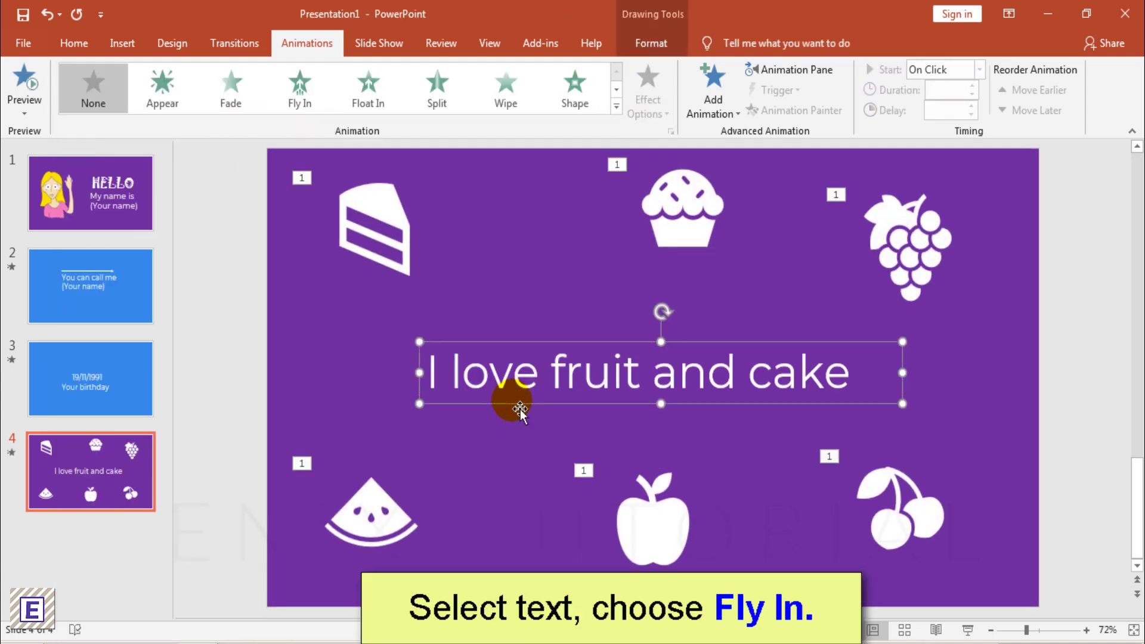
left_click(302, 98)
left_click(650, 107)
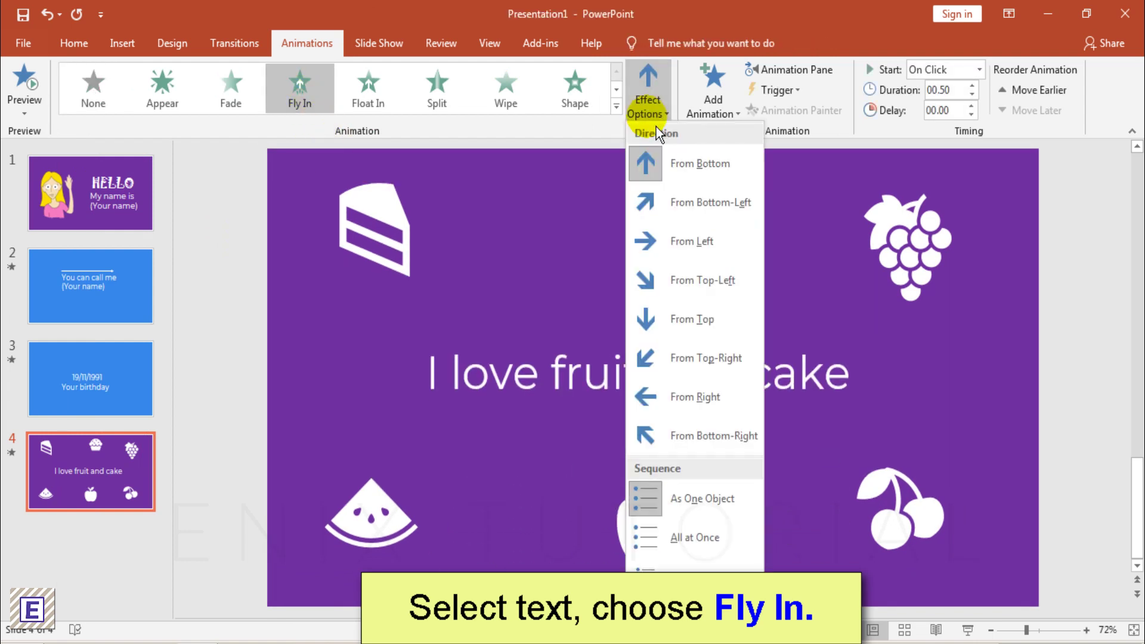
left_click(686, 398)
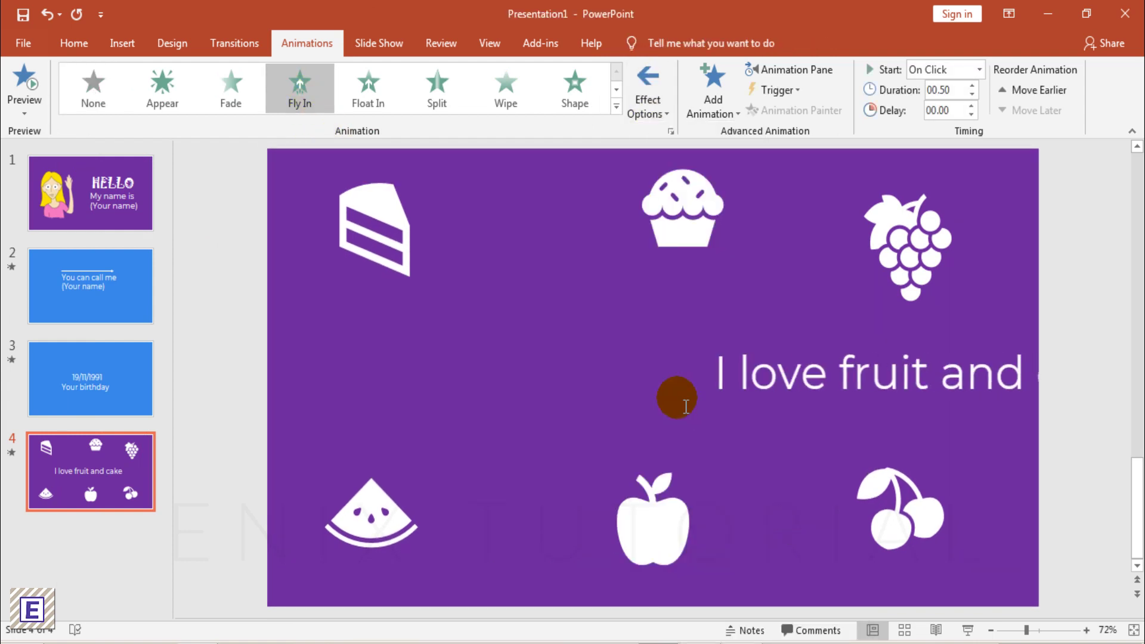
- Show the slide's animation list and set the text box's Fly In to start With Previous
left_click(833, 77)
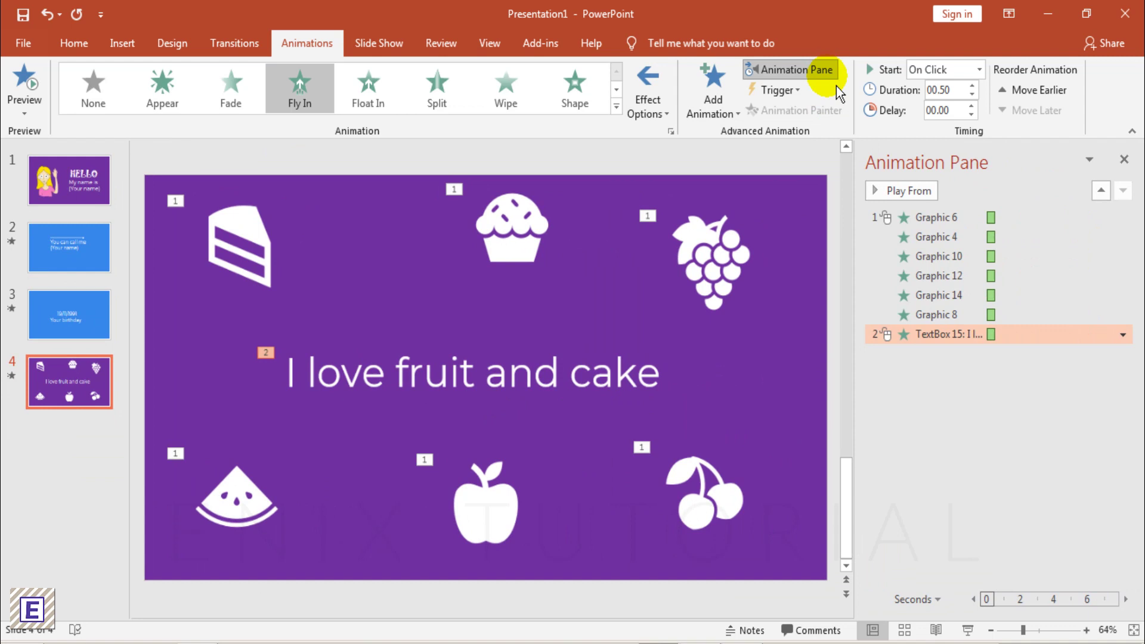
left_click(1122, 336)
left_click(1097, 368)
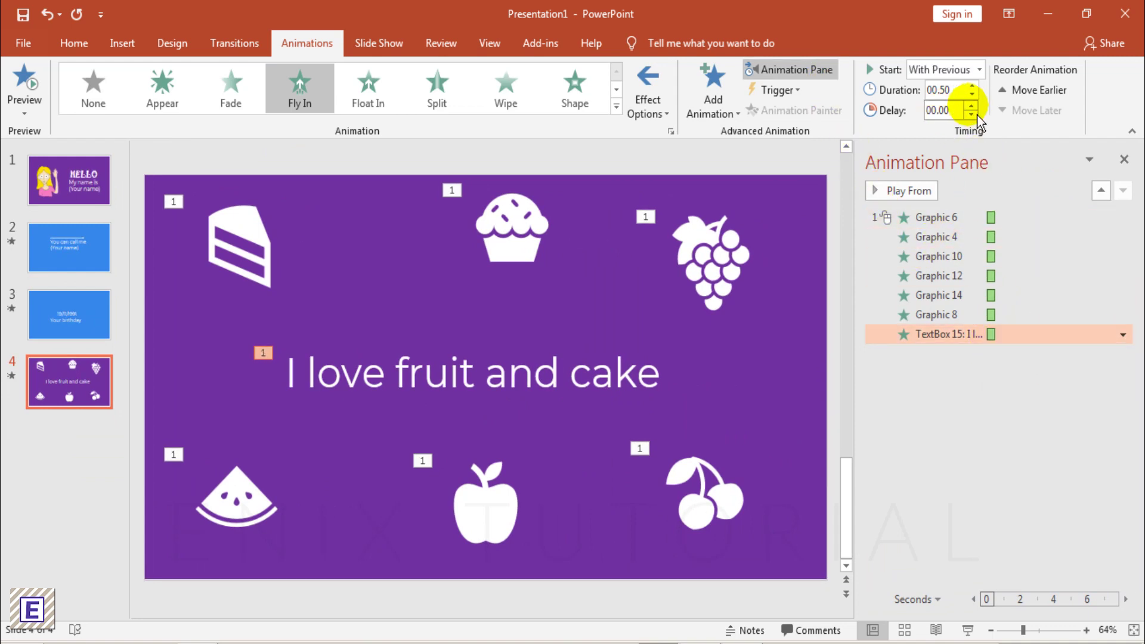
- Play the slide's animations from the first icon, and close the animation list
left_click(937, 217)
left_click(901, 190)
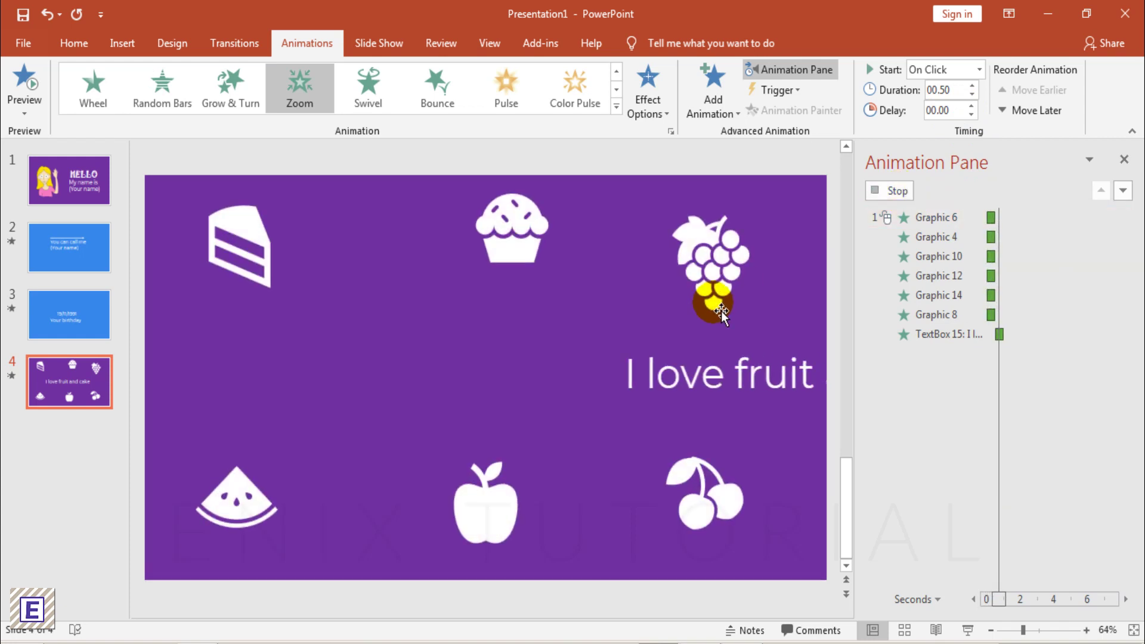
left_click(1124, 159)
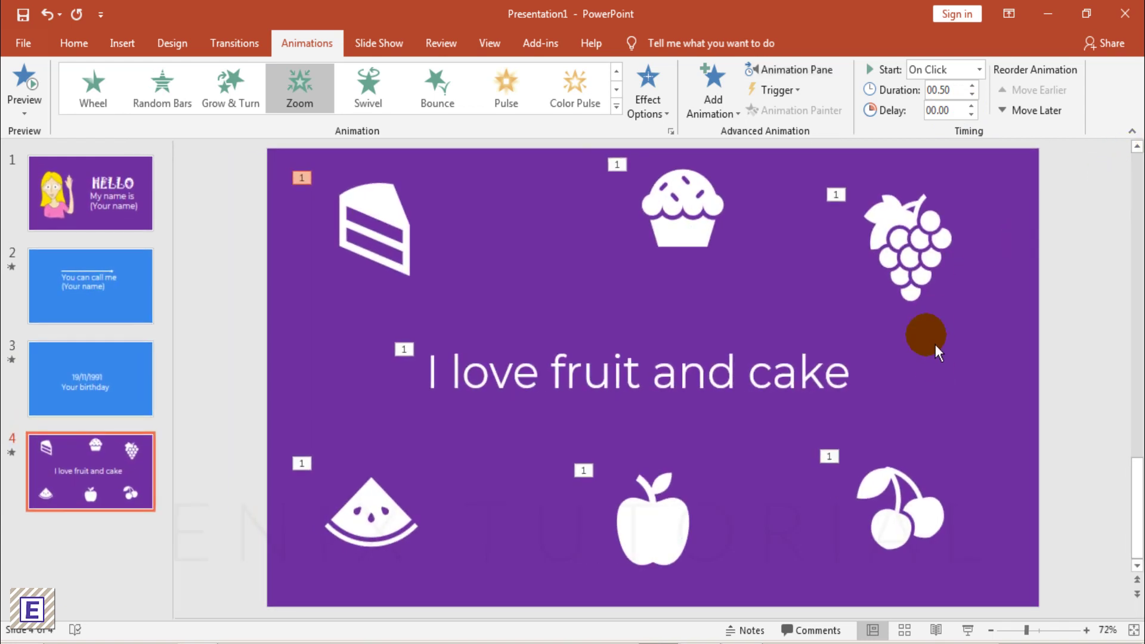
left_click(945, 370)
- Add a new slide after the fruit and cake slide and delete its placeholders
left_click(125, 552)
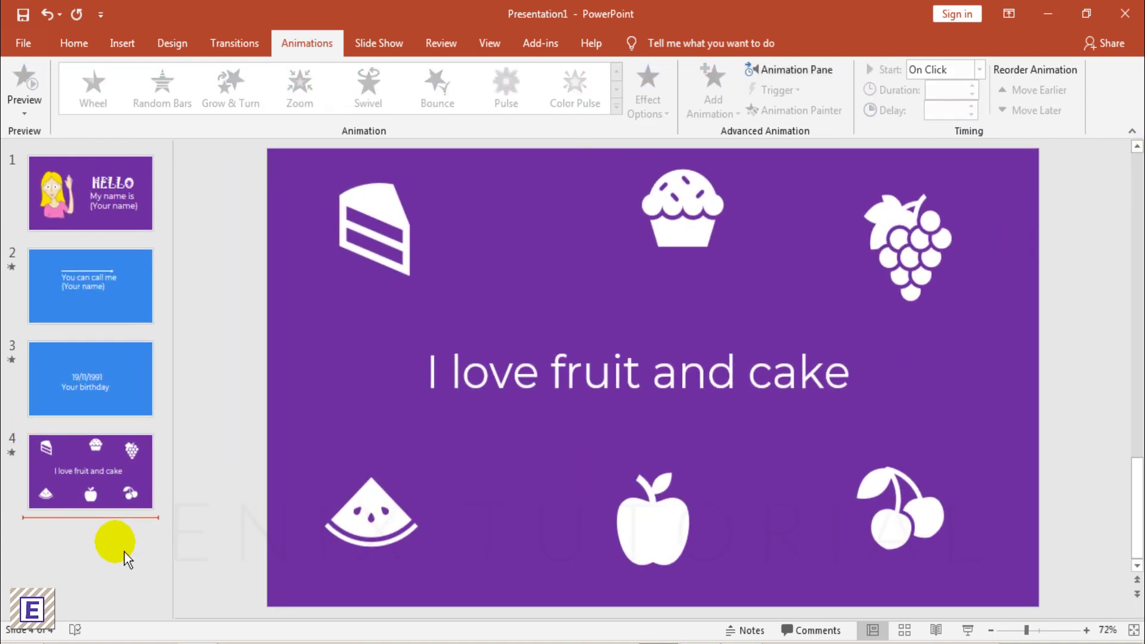
right_click(124, 552)
left_click(160, 604)
left_click_drag(302, 167, 1055, 592)
key("Delete")
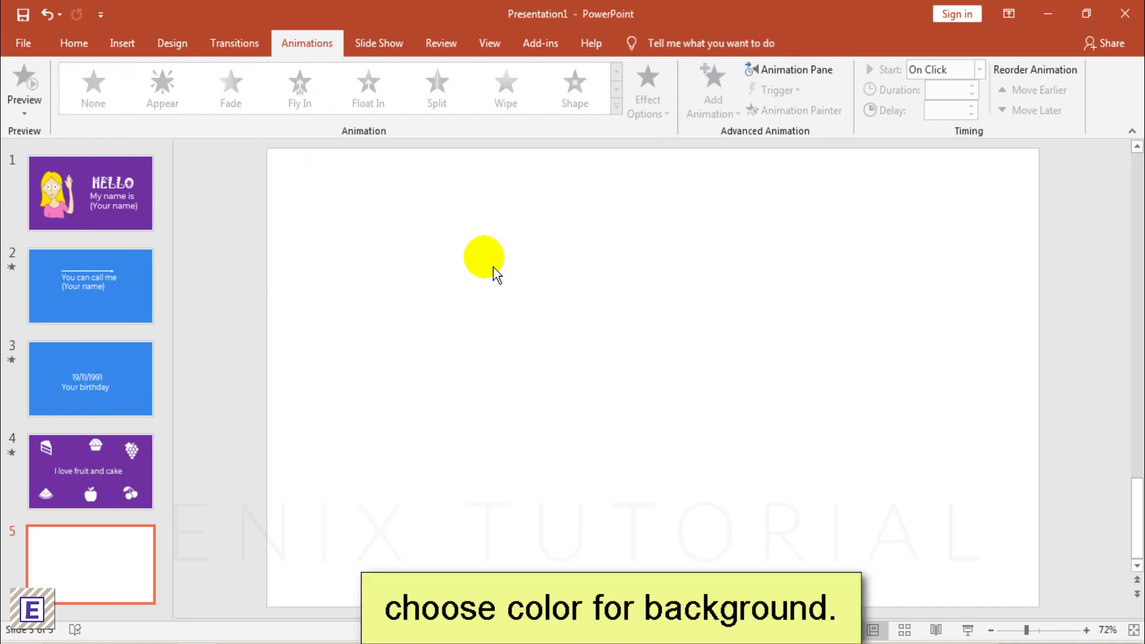
- Fill the new slide's background with a solid light gold theme color
right_click(463, 218)
left_click(504, 364)
left_click(1104, 380)
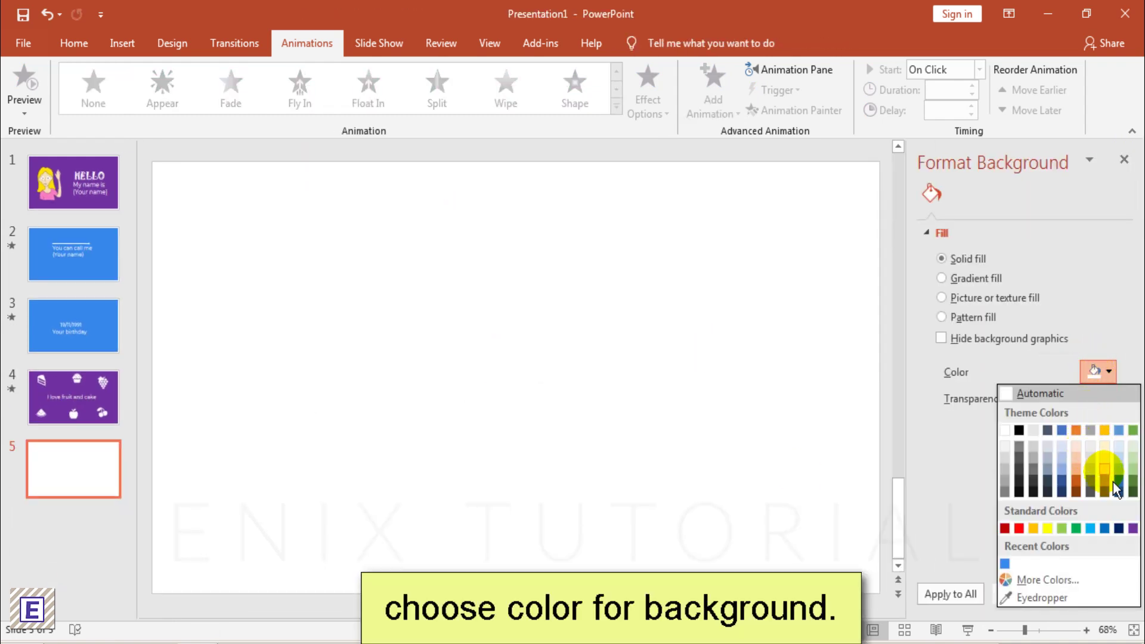
left_click(1104, 470)
left_click(1126, 161)
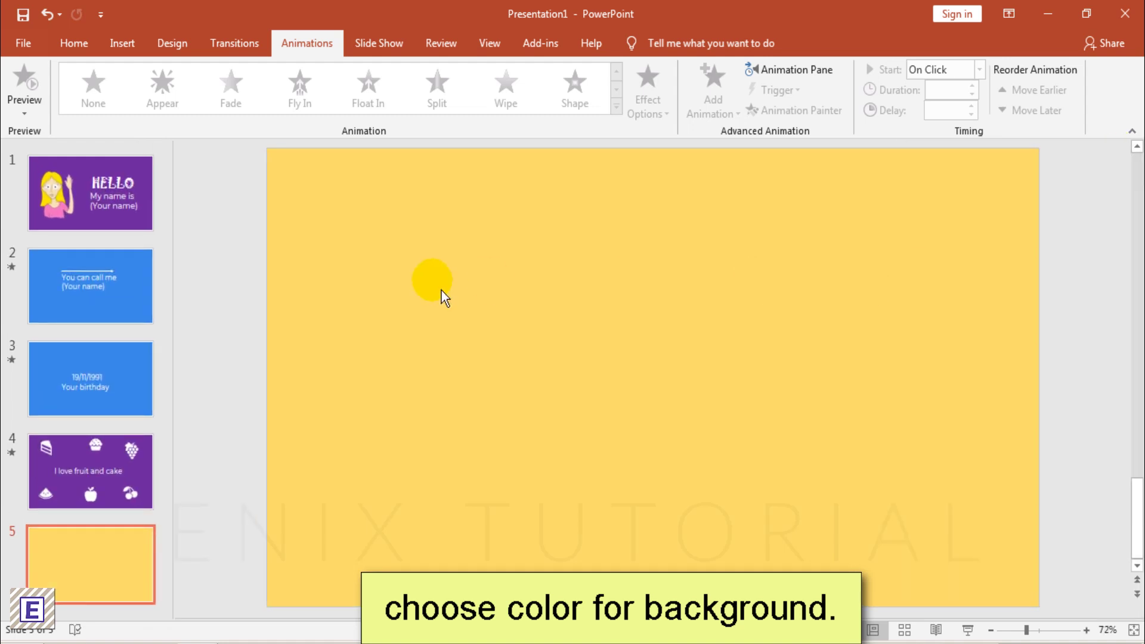
- Add the title "I LOVE FAMILY" in black Montserrat, size 54, centered near the top of the gold slide
left_click(122, 48)
left_click(757, 107)
left_click_drag(402, 185, 854, 348)
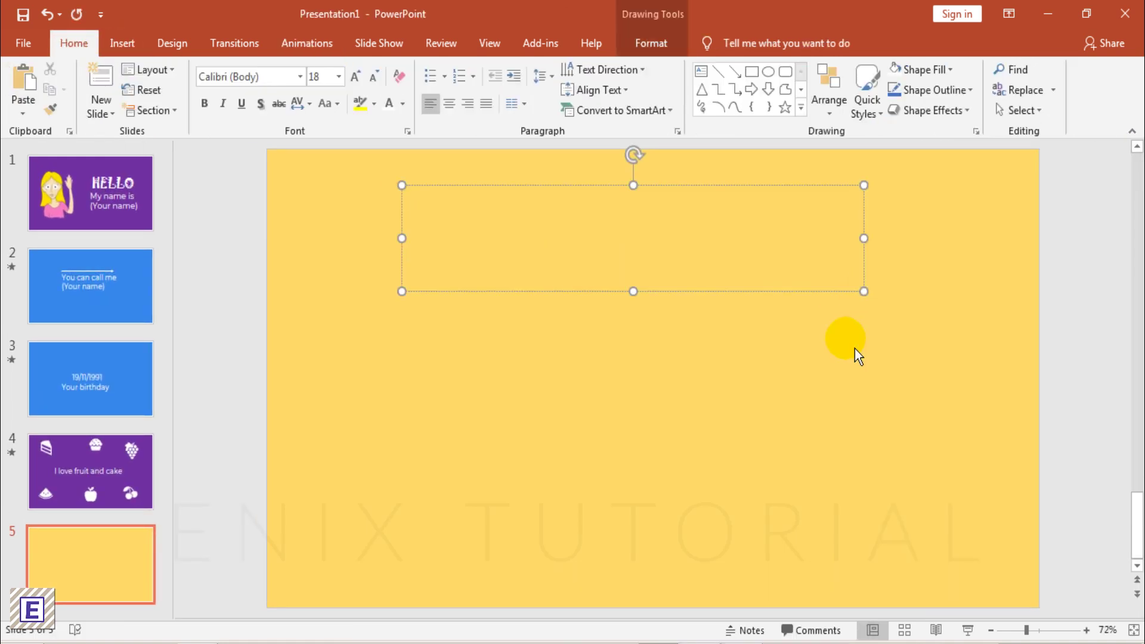
type("I LOVE FAMILY")
key("ctrl+a")
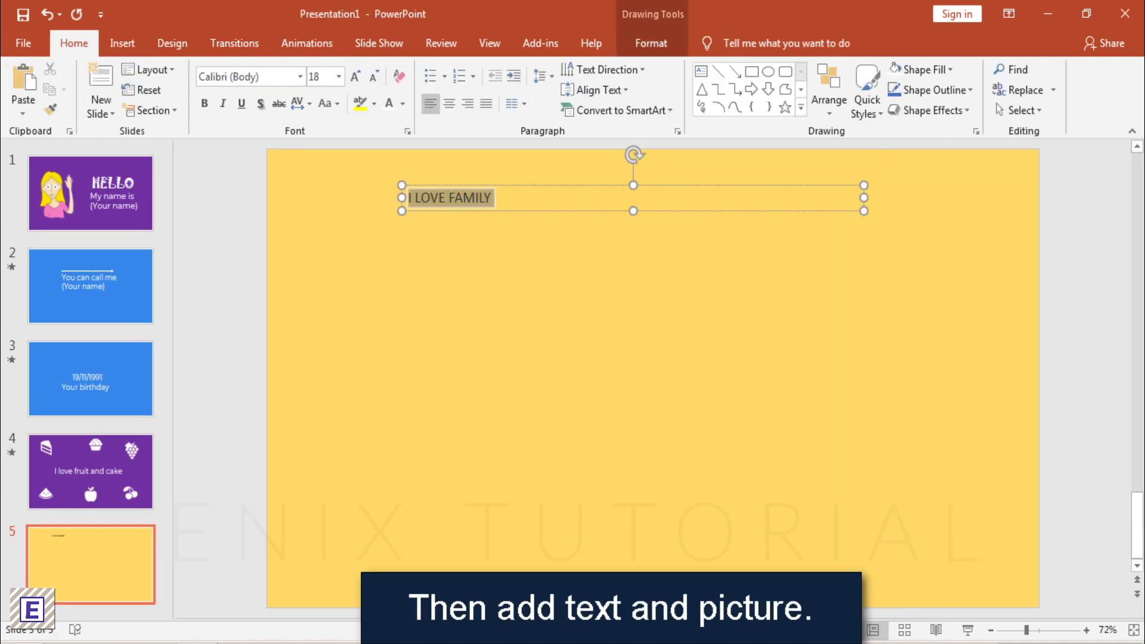
left_click(339, 76)
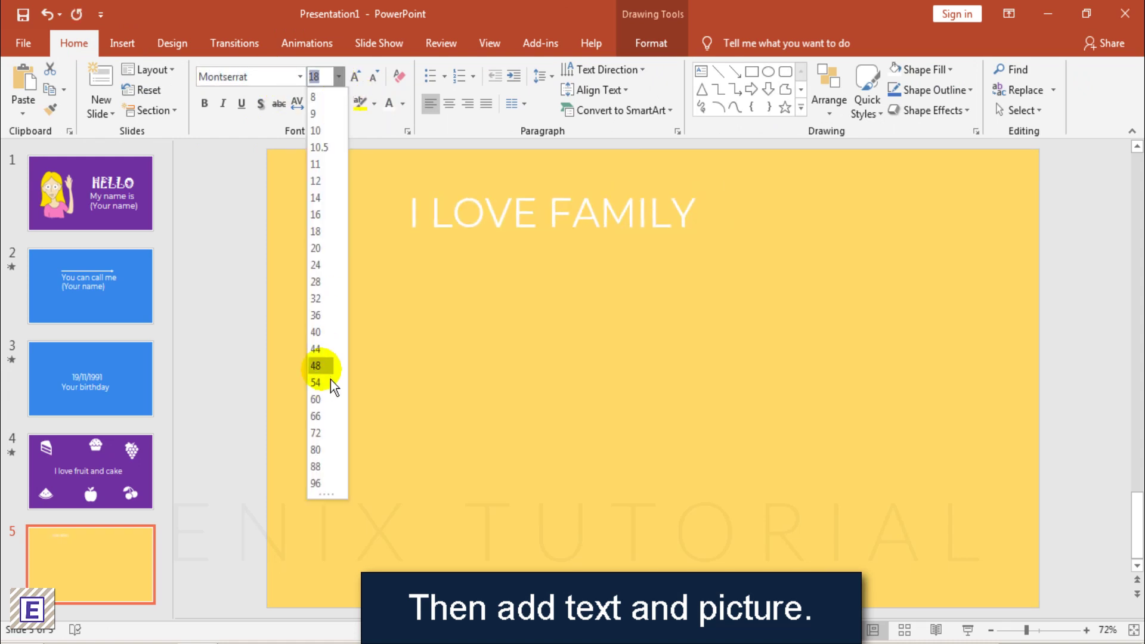
left_click(329, 375)
left_click(678, 256)
left_click_drag(678, 255, 747, 246)
- Bring in the cartoon family, the two women's photo and the couple-with-baby photo from the picture folder, moving the women's photo aside
left_click(198, 642)
left_click_drag(599, 339, 399, 130)
left_click_drag(733, 478, 515, 388)
left_click_drag(514, 388, 827, 403)
left_click(310, 386)
left_click_drag(656, 383, 937, 315)
left_click_drag(636, 294, 524, 305)
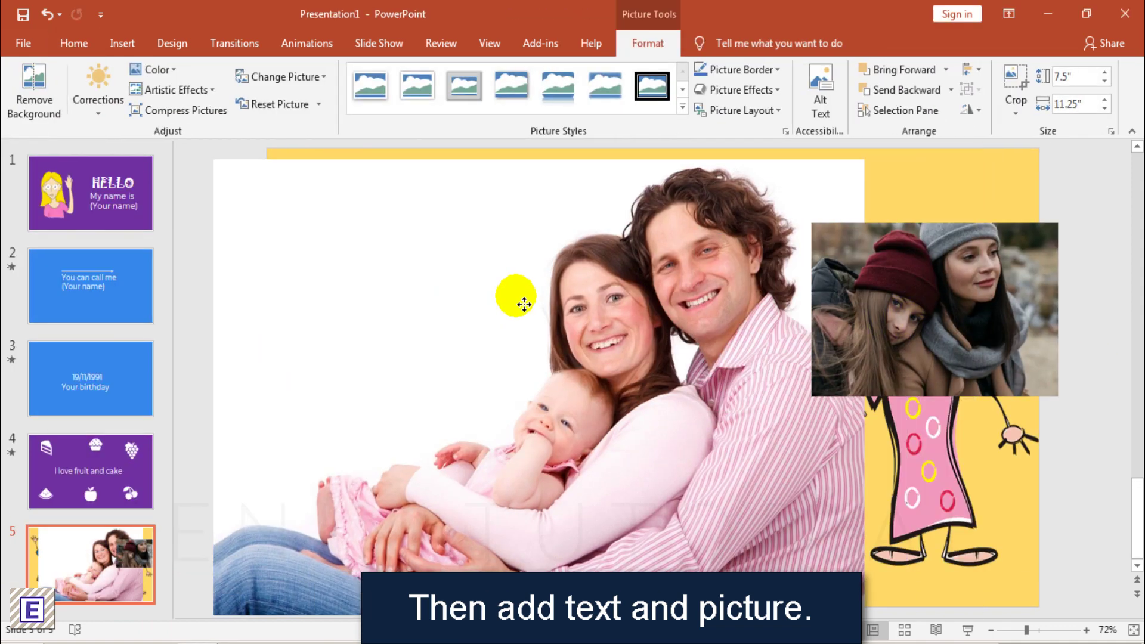
- Shrink the couple-with-baby photo and the cartoon family, placing the cartoon about 4.83" wide at the slide's bottom center
left_click_drag(215, 158, 681, 472)
left_click_drag(750, 528, 757, 425)
left_click(398, 345)
left_click_drag(267, 174, 759, 435)
left_click_drag(912, 540, 489, 359)
left_click_drag(714, 445, 524, 323)
left_click_drag(394, 328, 555, 512)
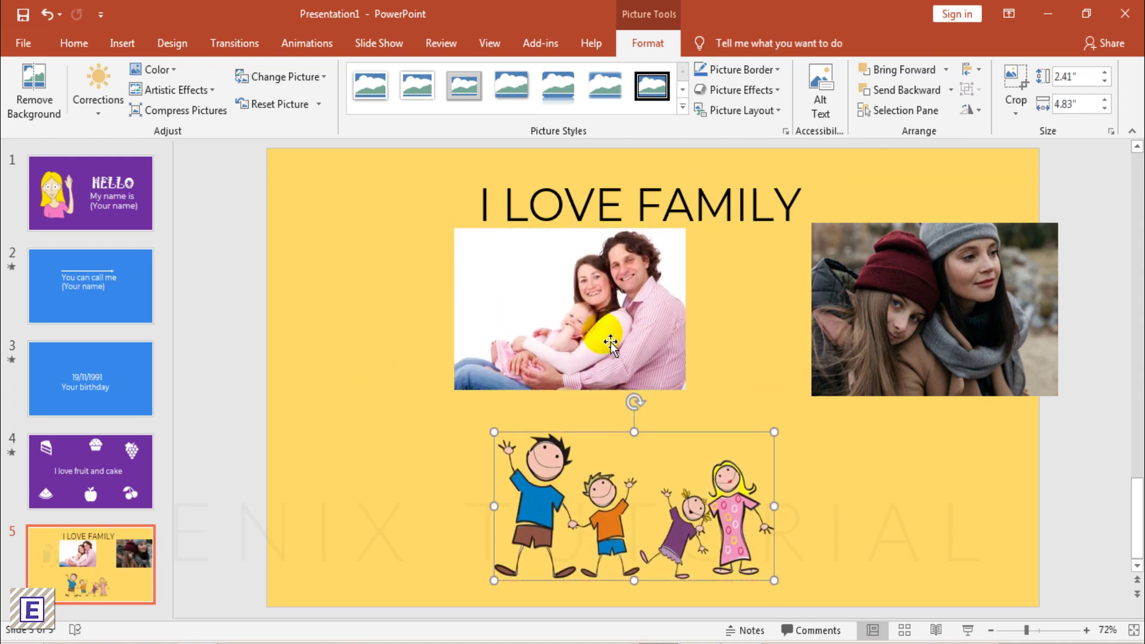
- Shrink both photos, the two women's to about 3.44" by 2.29", and place them side by side between the title and the cartoon
left_click_drag(609, 340, 484, 365)
left_click_drag(563, 253, 540, 267)
left_click_drag(463, 338, 477, 321)
left_click_drag(865, 298, 734, 334)
left_click_drag(681, 260, 729, 292)
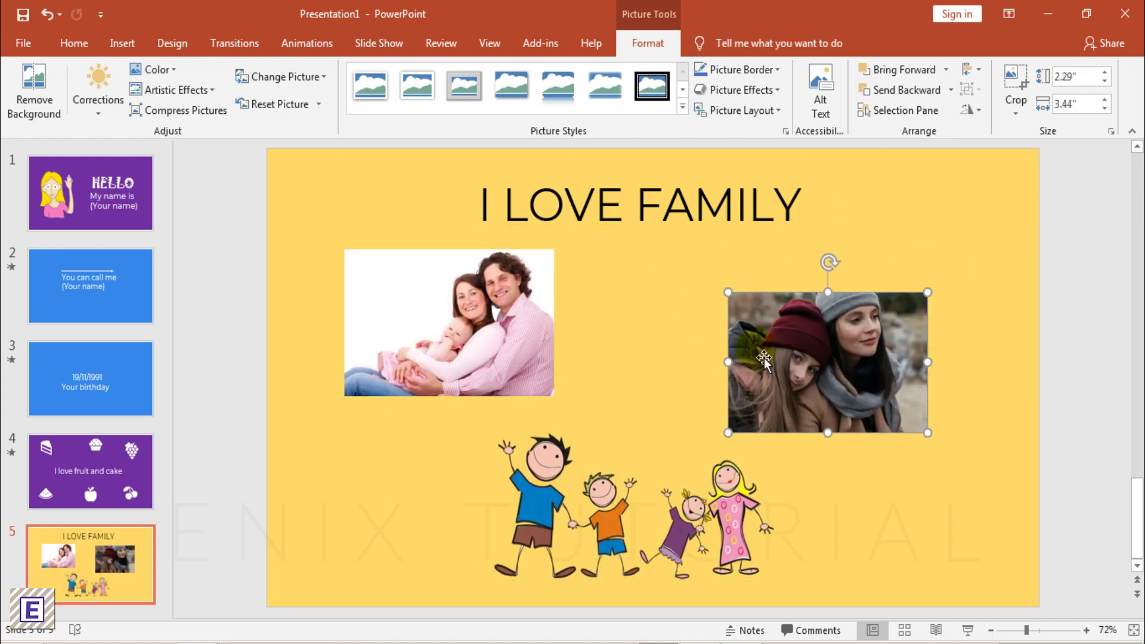
left_click_drag(770, 358, 743, 323)
mouse_move(629, 506)
left_mouse_down()
mouse_move(655, 505)
mouse_move(635, 505)
left_mouse_up()
left_click(977, 508)
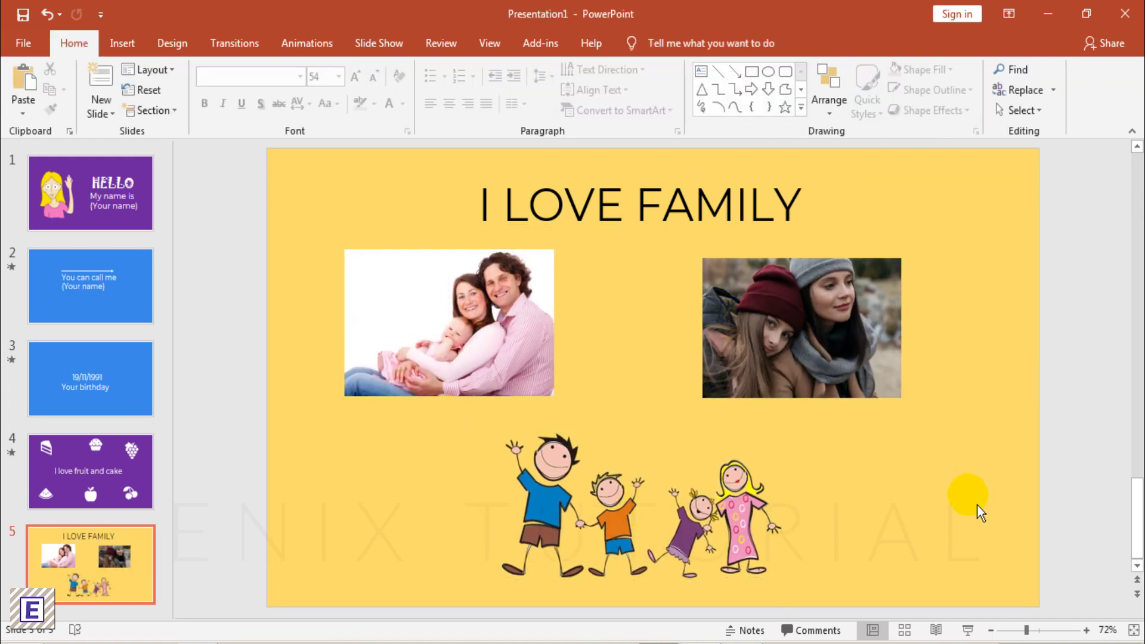
- Move the "I LOVE FAMILY" title slightly up and apply the Wipe entrance animation to it
left_click_drag(630, 235, 628, 224)
left_click(305, 48)
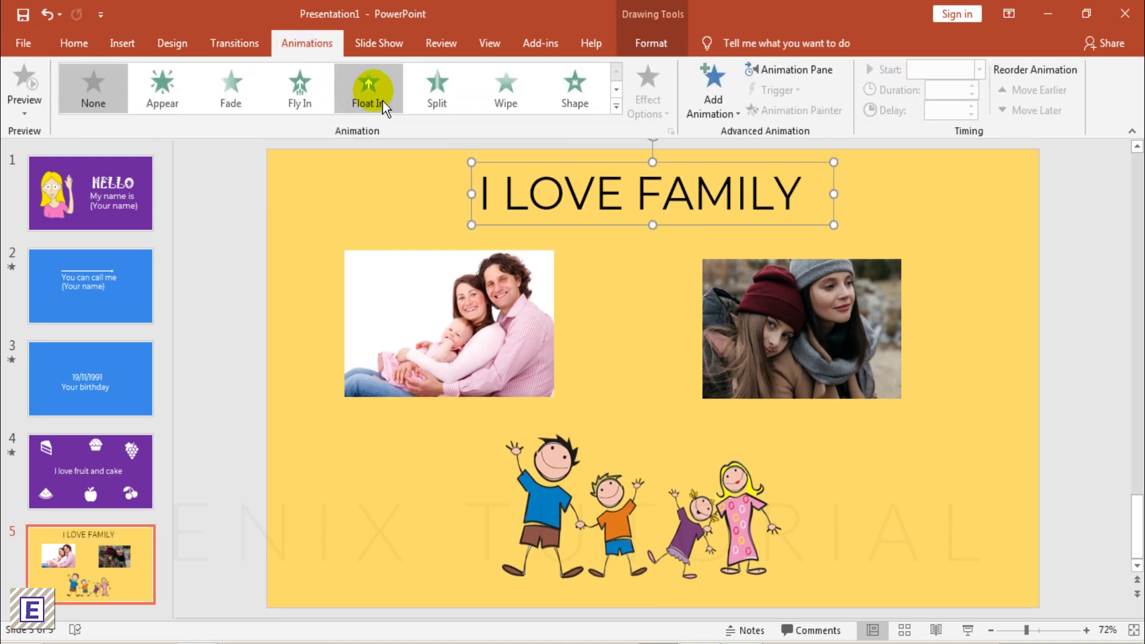
left_click(512, 109)
- Apply the Zoom entrance animation separately to the couple-with-baby photo, the two women's photo and the cartoon family
left_click(485, 325)
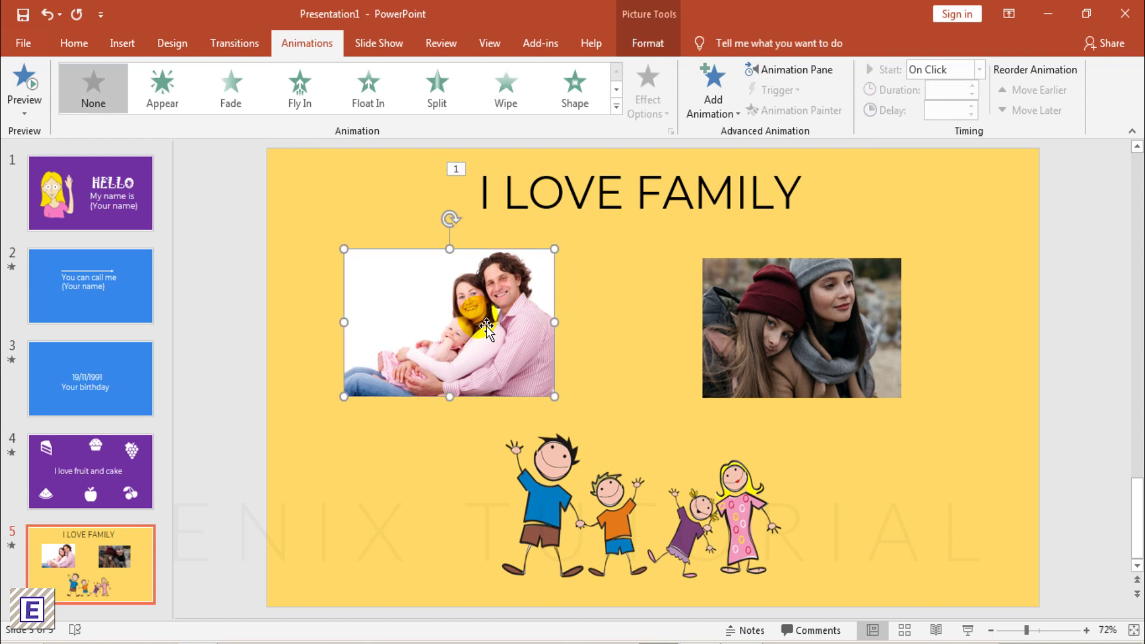
left_click(616, 106)
left_click(263, 246)
left_click(793, 346)
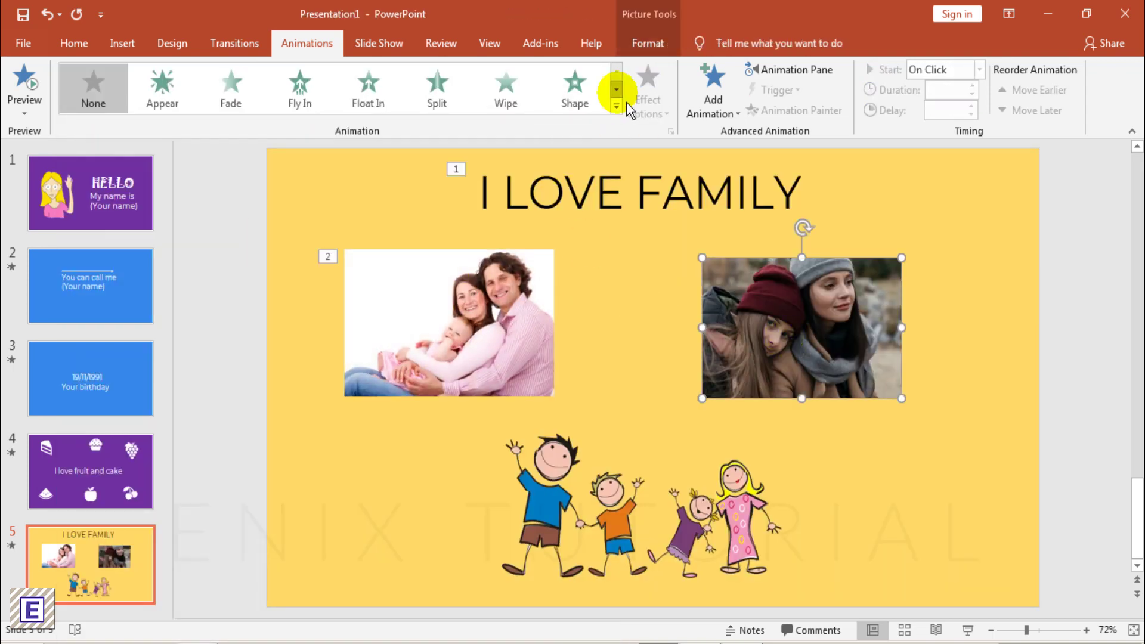
left_click(616, 106)
left_click(271, 229)
left_click(600, 504)
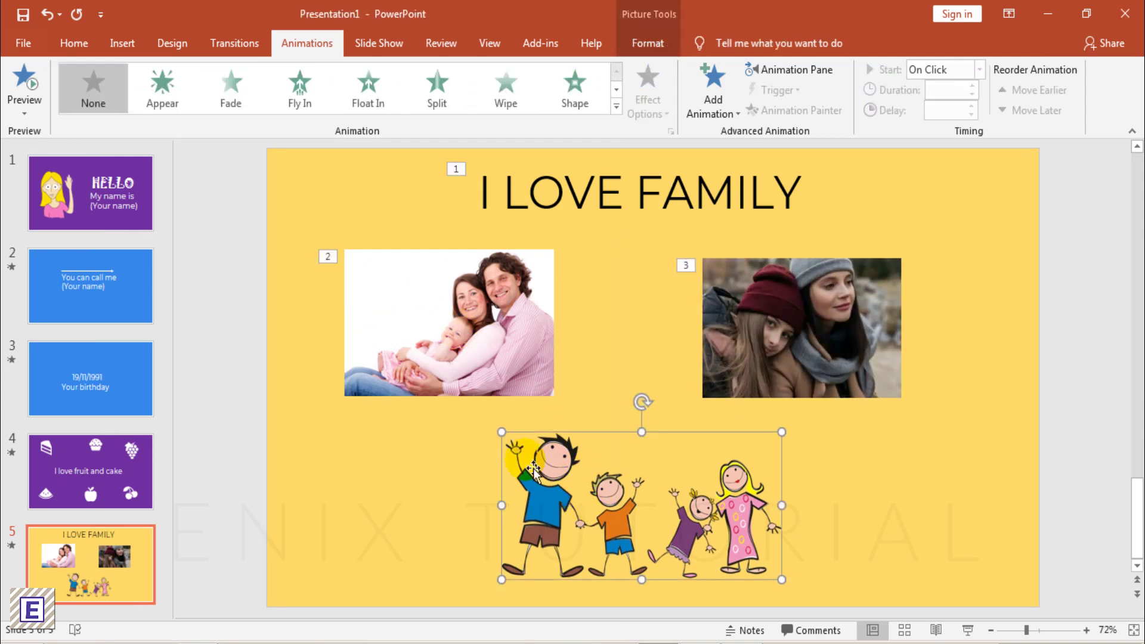
left_click(616, 106)
left_click(242, 234)
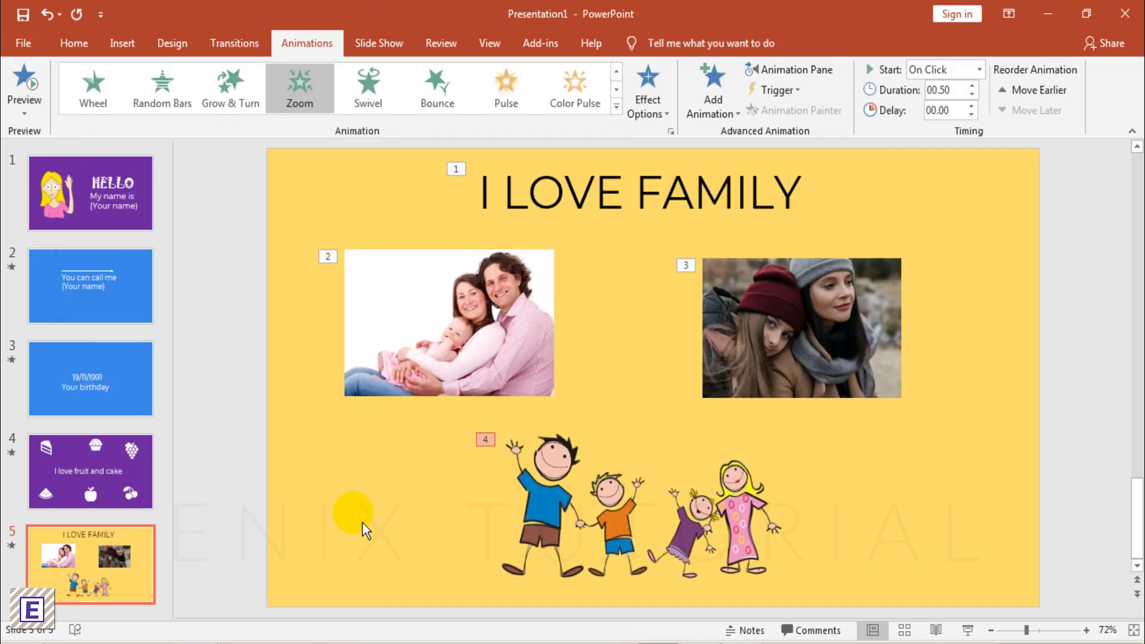
- Add a sixth slide after the family slide with an empty purple background
left_click(161, 593)
key("Return")
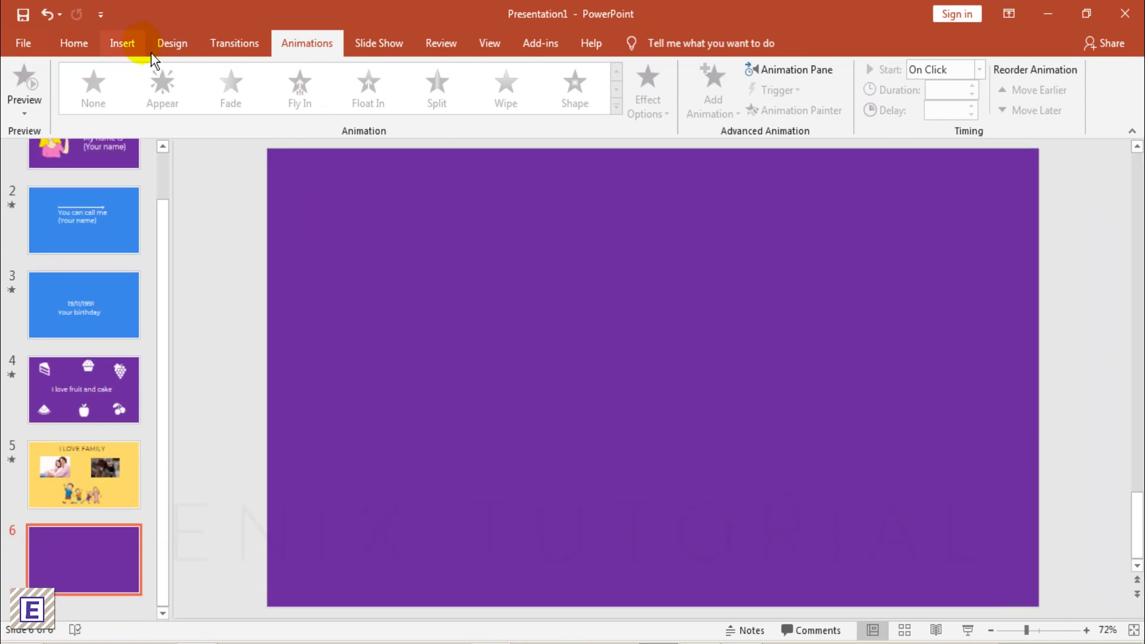
- Draw a text box across the upper part of the sixth slide with italic text at size 32
left_click(122, 43)
left_click(757, 89)
left_click_drag(416, 222, 784, 307)
left_click(223, 103)
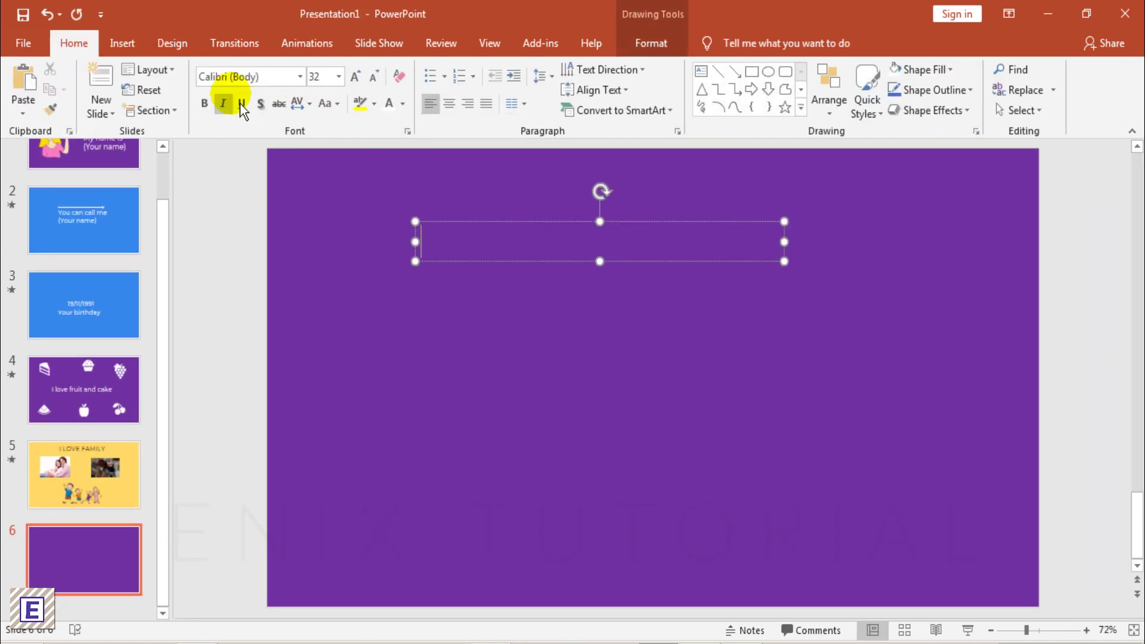